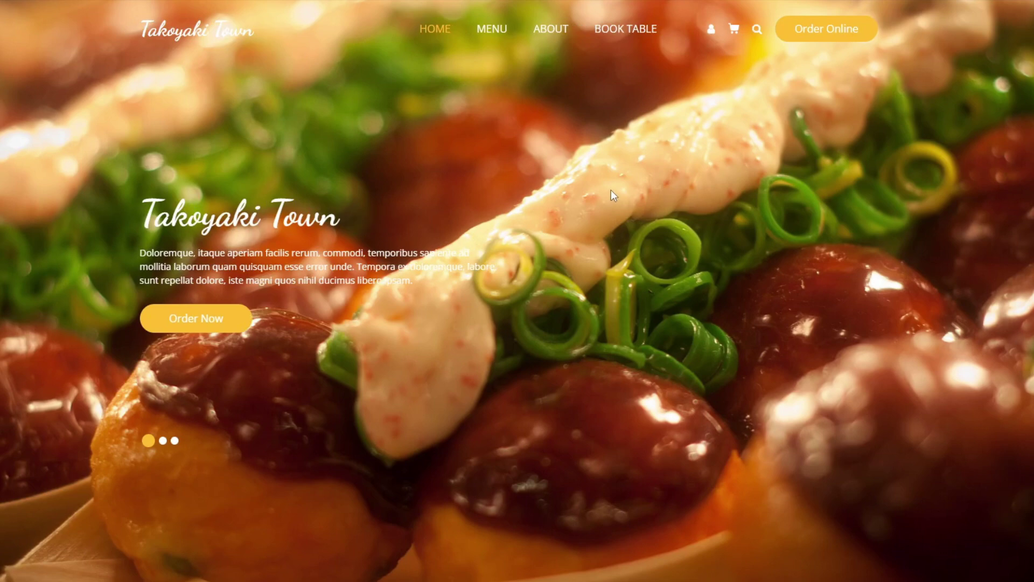
Look through the Takoyaki Town homepage, from the banner and promo offers through the menu items to the about section
scroll(689, 216, "down", 7)
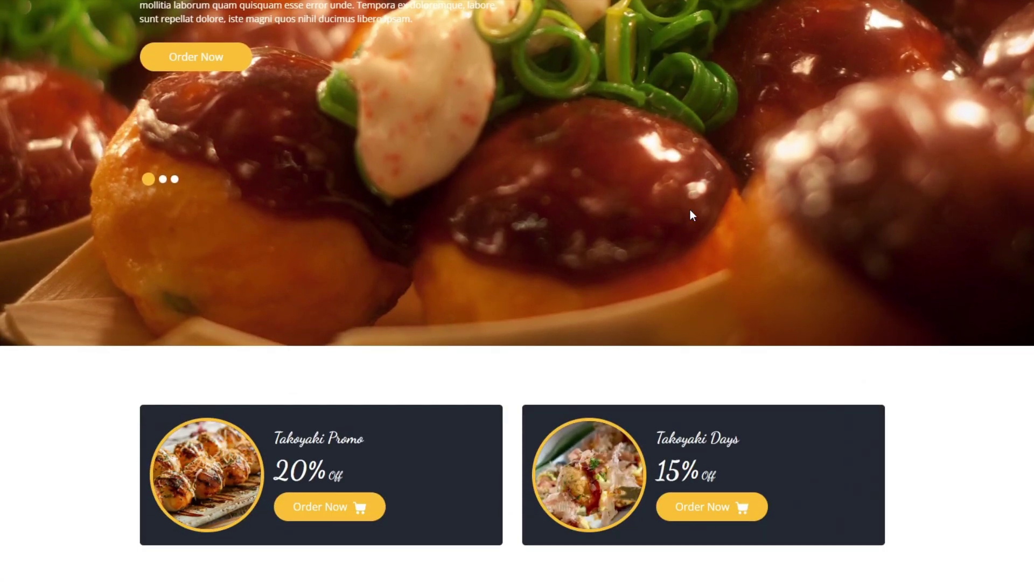
scroll(692, 216, "down", 4)
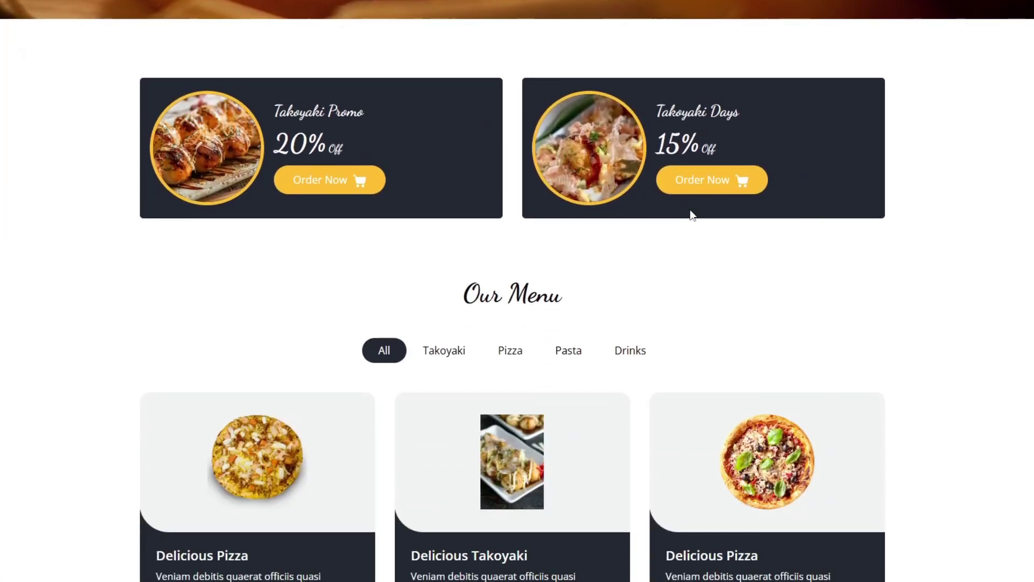
scroll(692, 215, "down", 2)
scroll(692, 216, "down", 1)
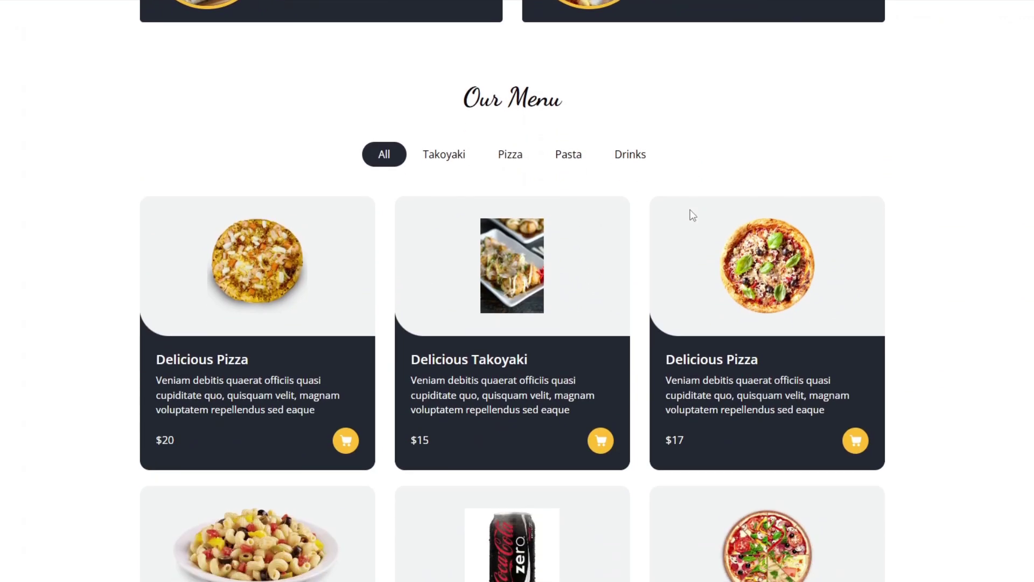
scroll(693, 216, "down", 1)
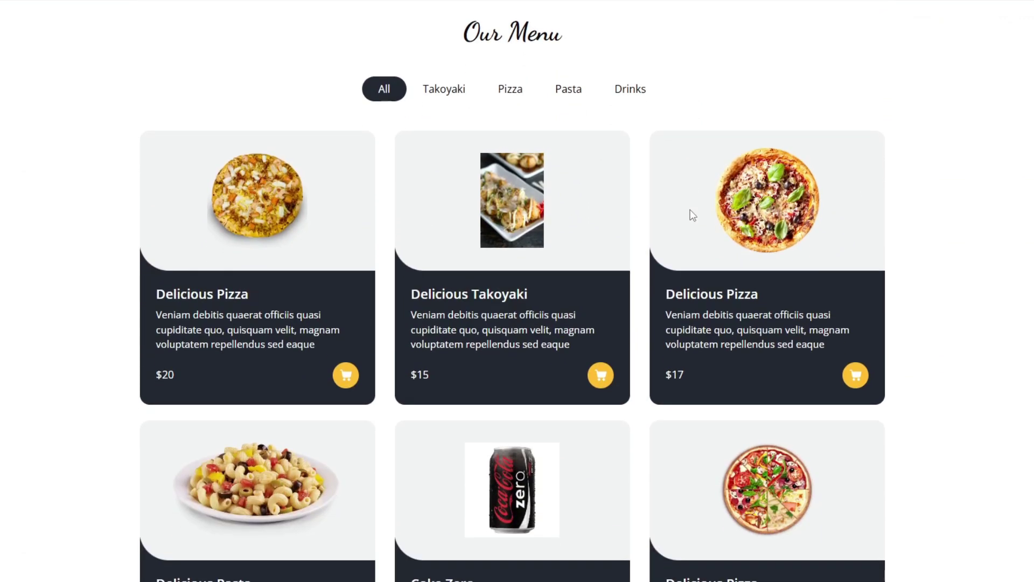
scroll(692, 215, "down", 1)
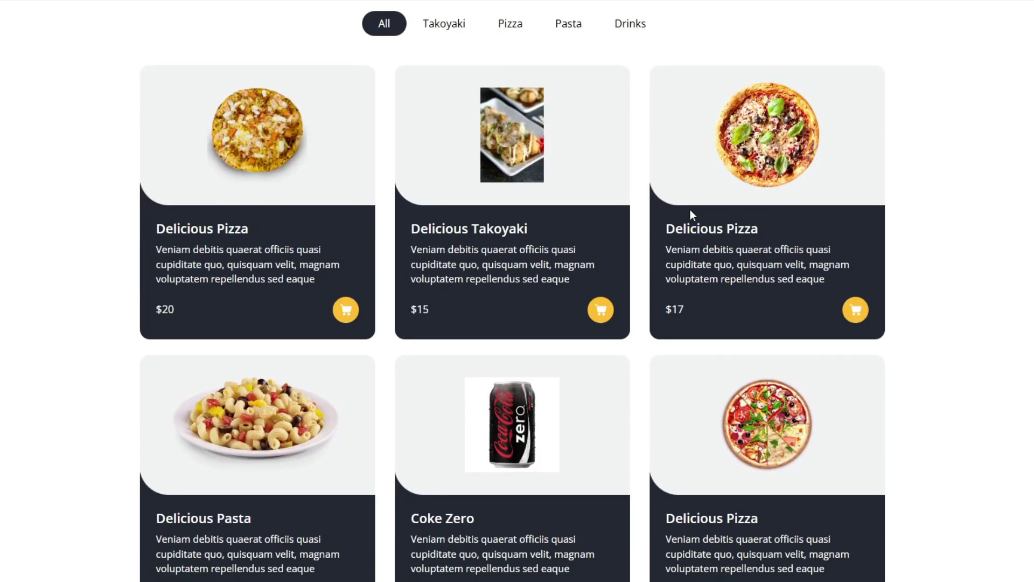
scroll(690, 210, "down", 2)
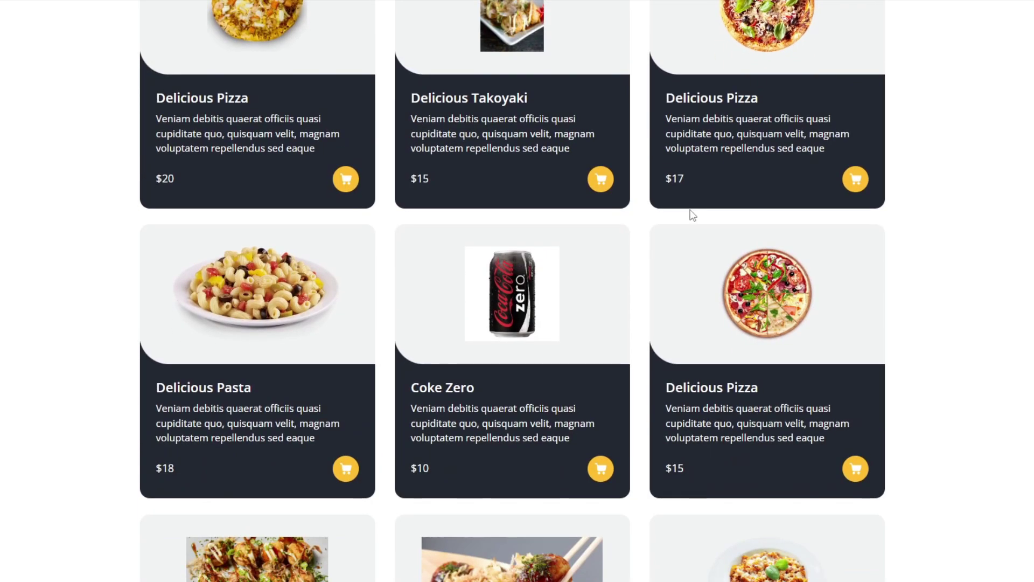
scroll(692, 215, "down", 2)
scroll(693, 215, "down", 2)
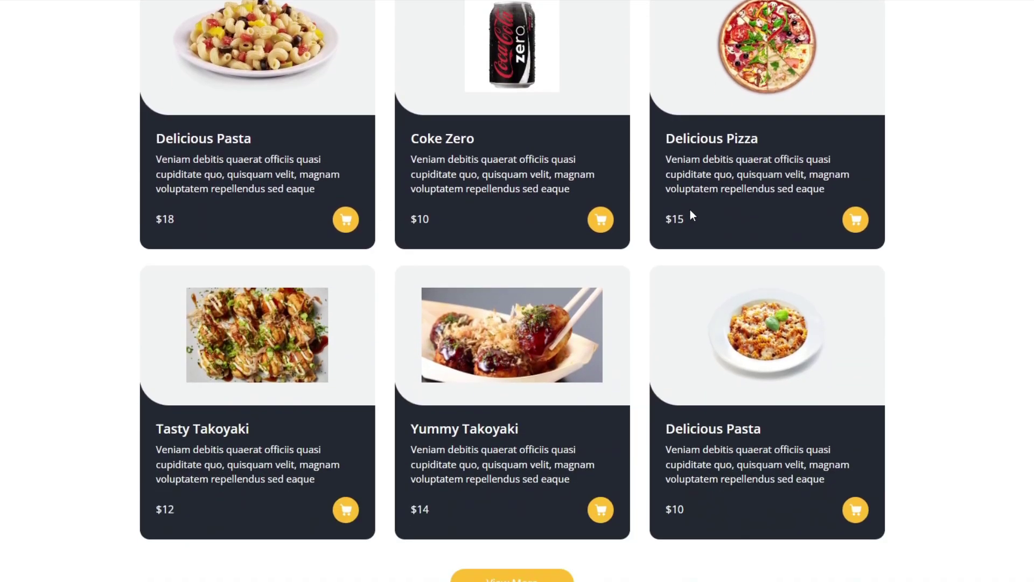
scroll(690, 210, "down", 2)
scroll(691, 210, "down", 2)
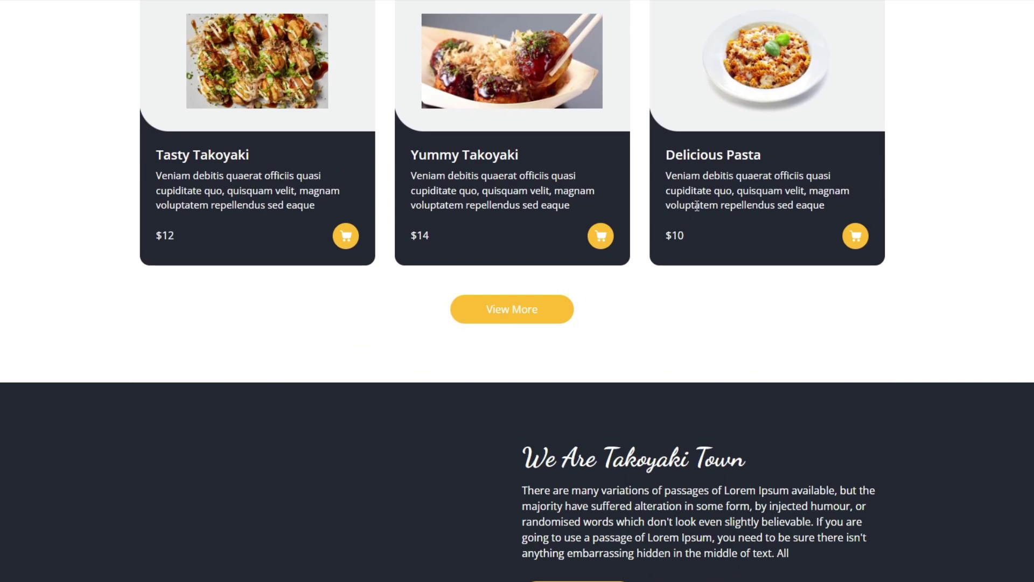
scroll(697, 206, "up", 8)
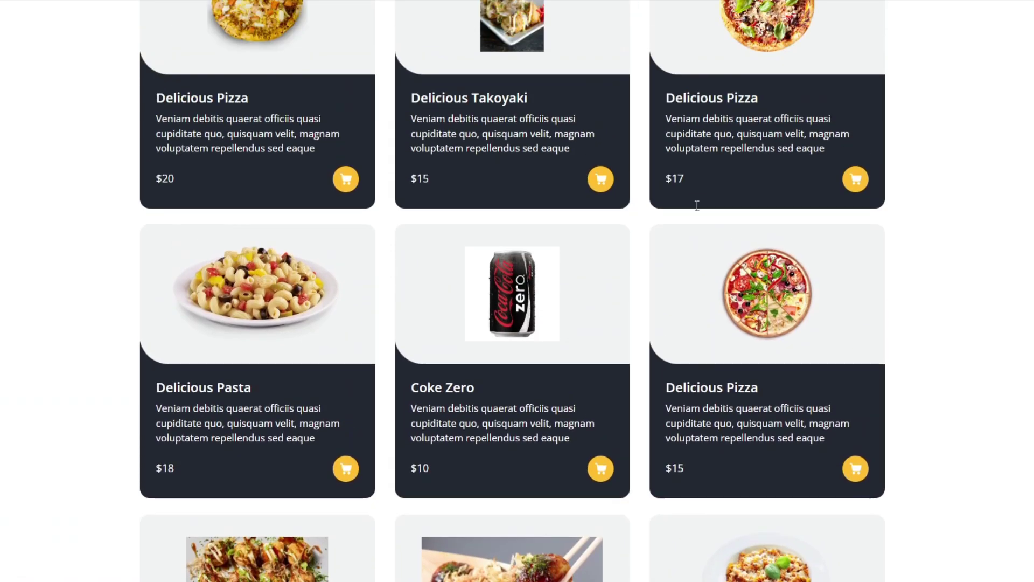
scroll(699, 211, "up", 20)
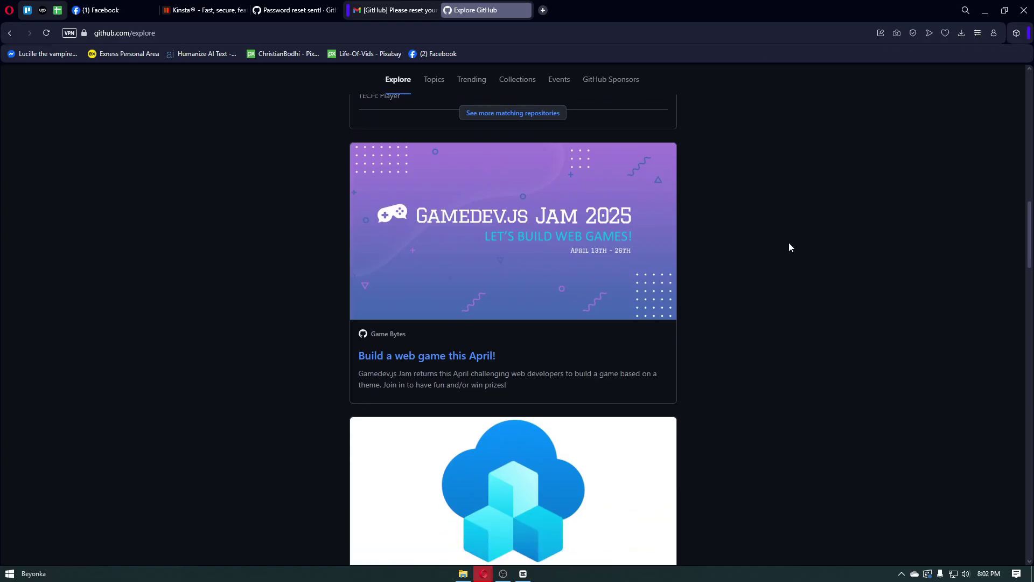
Find the trending Azure/azure-sdk-for-python repository in the GitHub Explore feed and open it
scroll(789, 243, "down", 5)
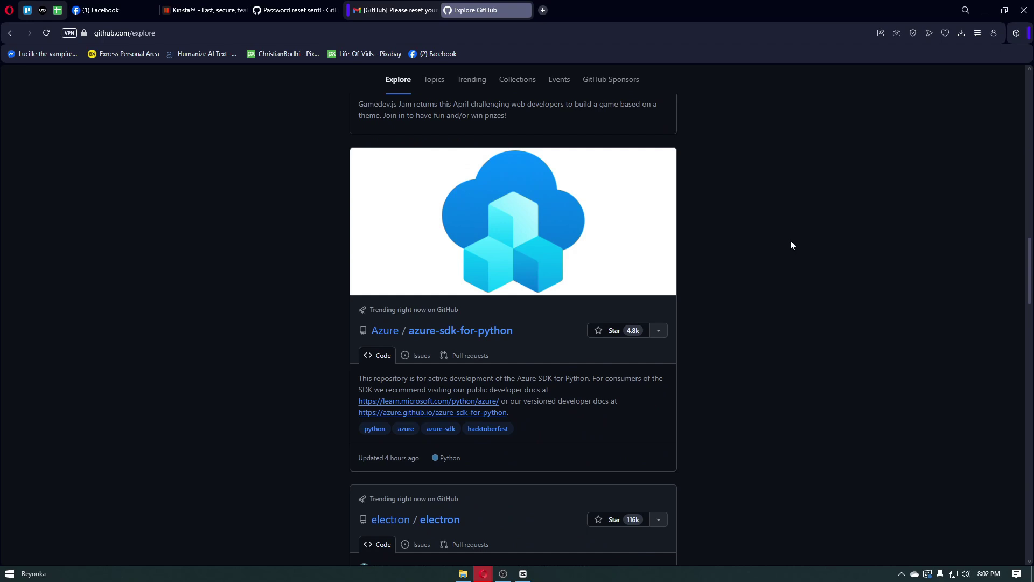
scroll(790, 245, "down", 1)
left_click(497, 127)
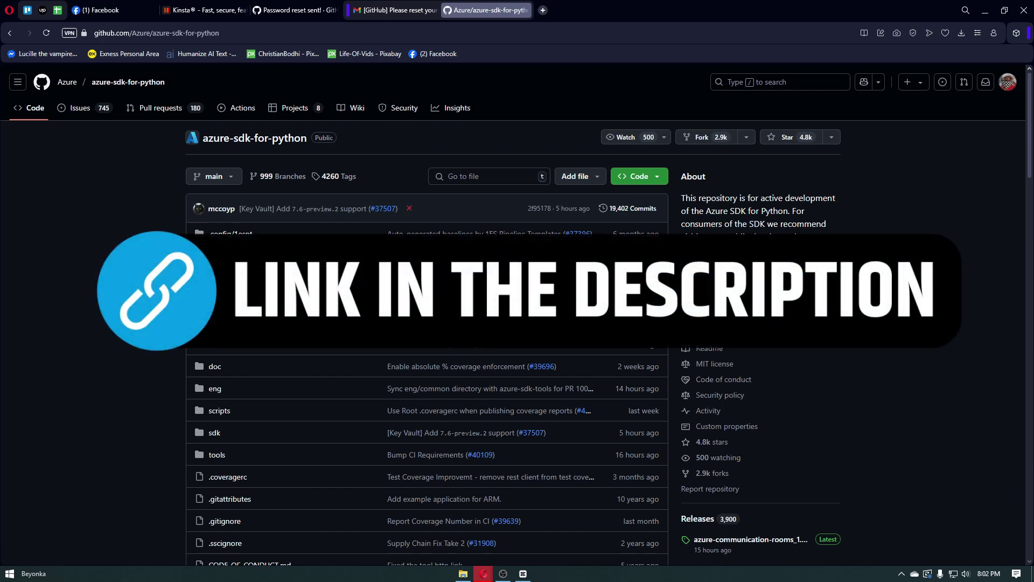
Examine the folders and files listed in the azure-sdk-for-python repository, along with its releases, contributors and languages
scroll(576, 276, "down", 1)
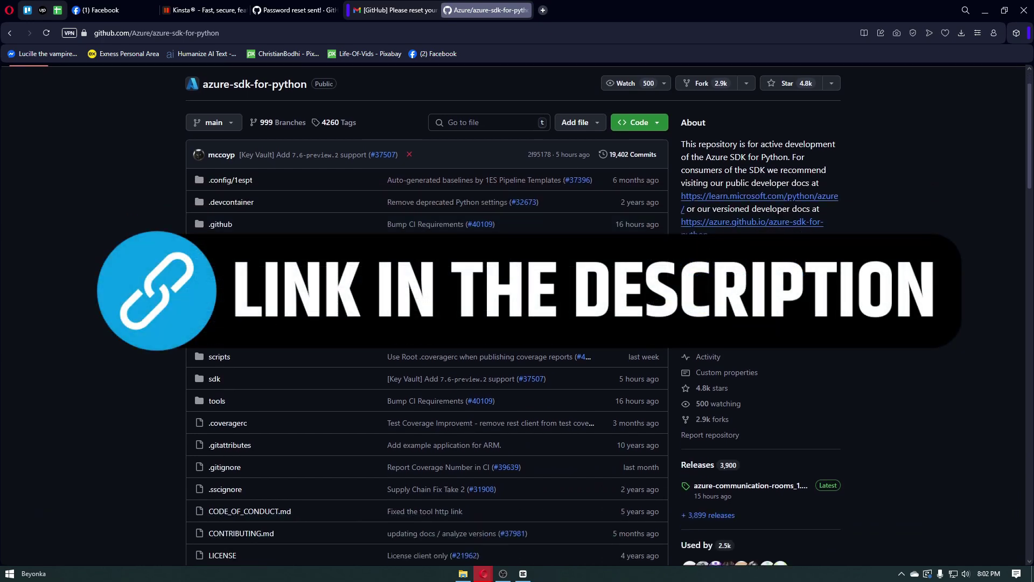
scroll(577, 277, "down", 2)
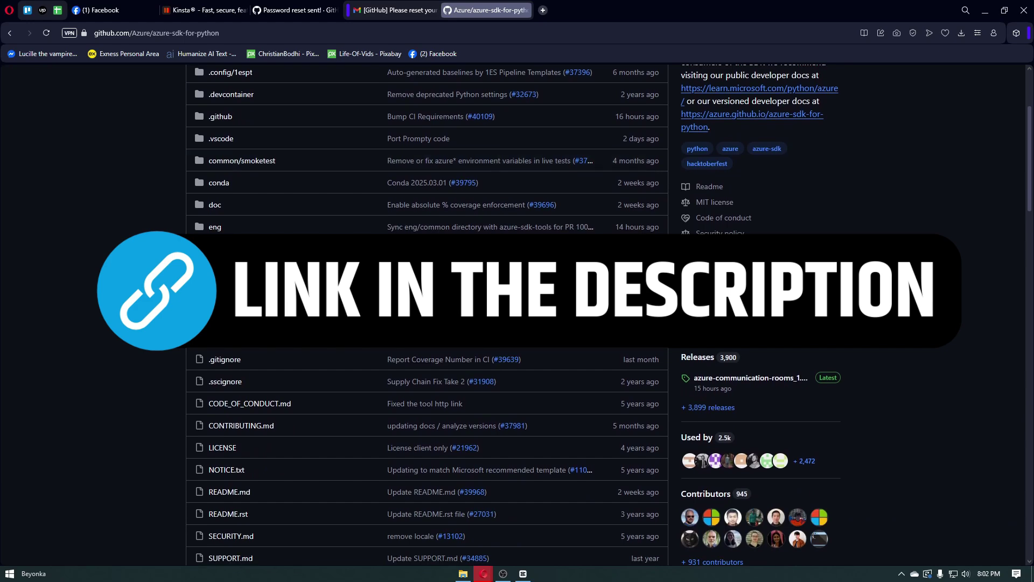
scroll(576, 277, "down", 2)
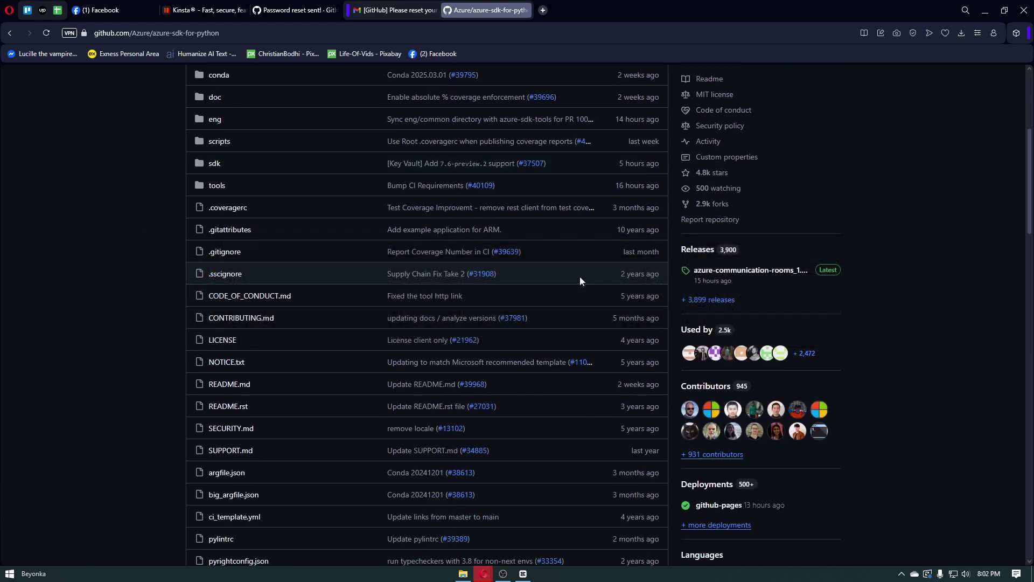
scroll(580, 279, "down", 2)
scroll(579, 276, "down", 1)
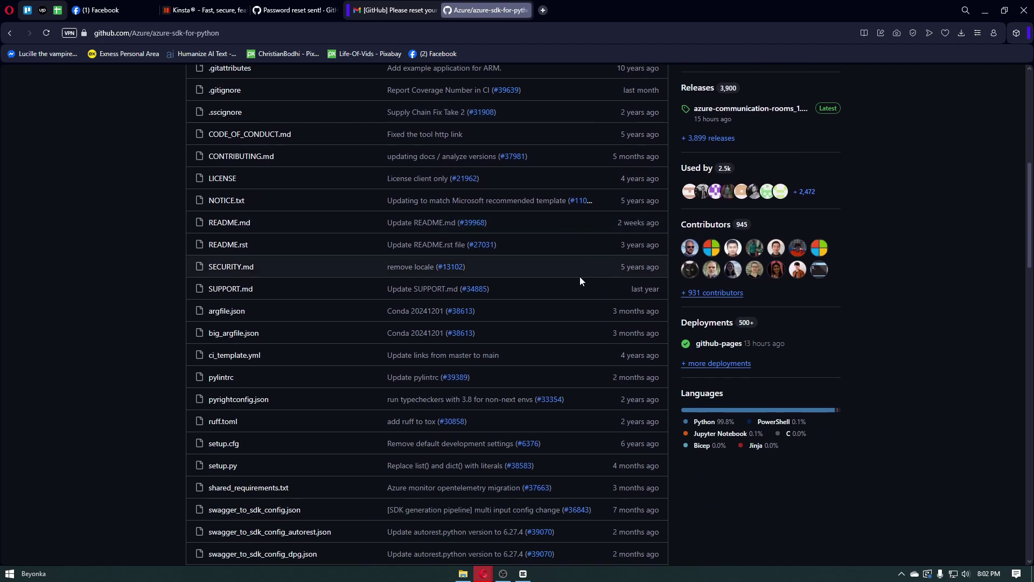
scroll(580, 277, "down", 1)
scroll(579, 280, "down", 1)
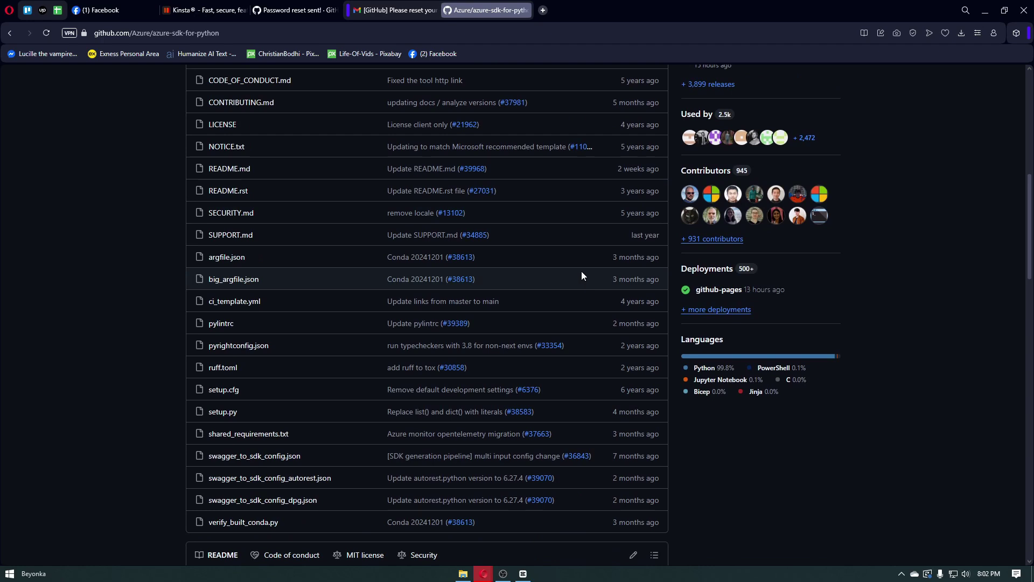
Read the repository's README from the Azure SDK for Python introduction through to the Contributing section
scroll(581, 272, "down", 3)
scroll(582, 274, "down", 2)
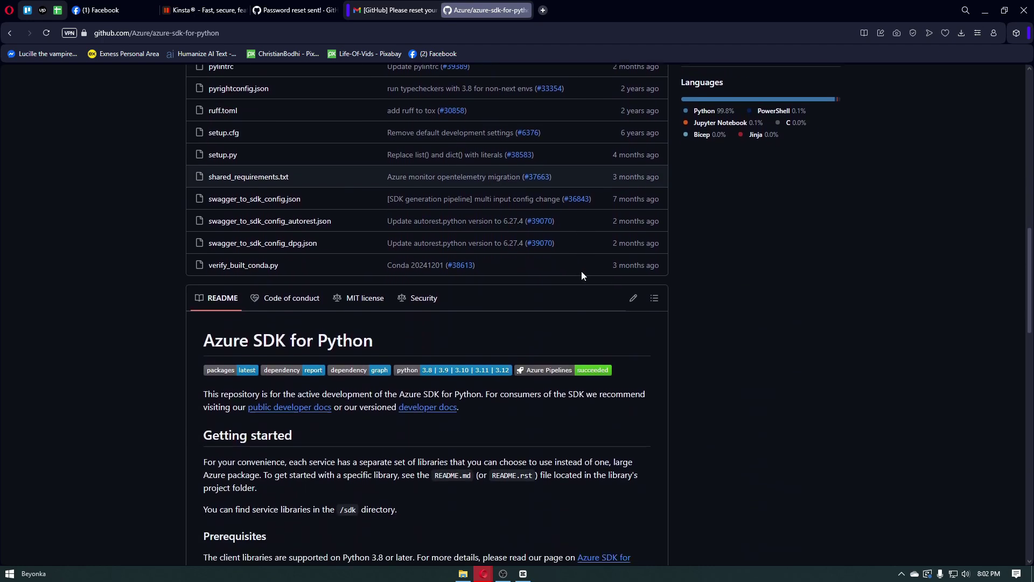
scroll(586, 244, "down", 5)
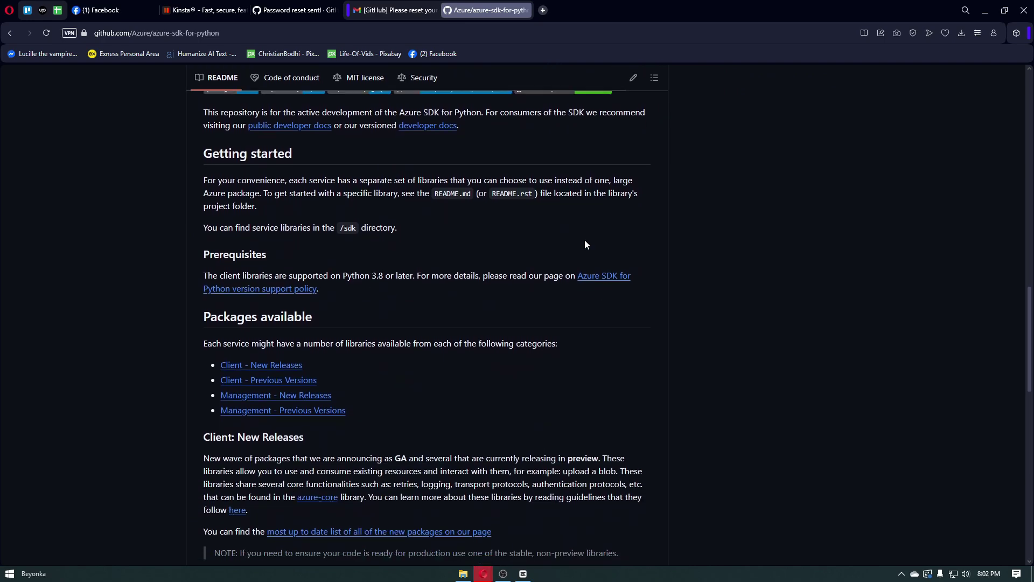
scroll(586, 244, "down", 4)
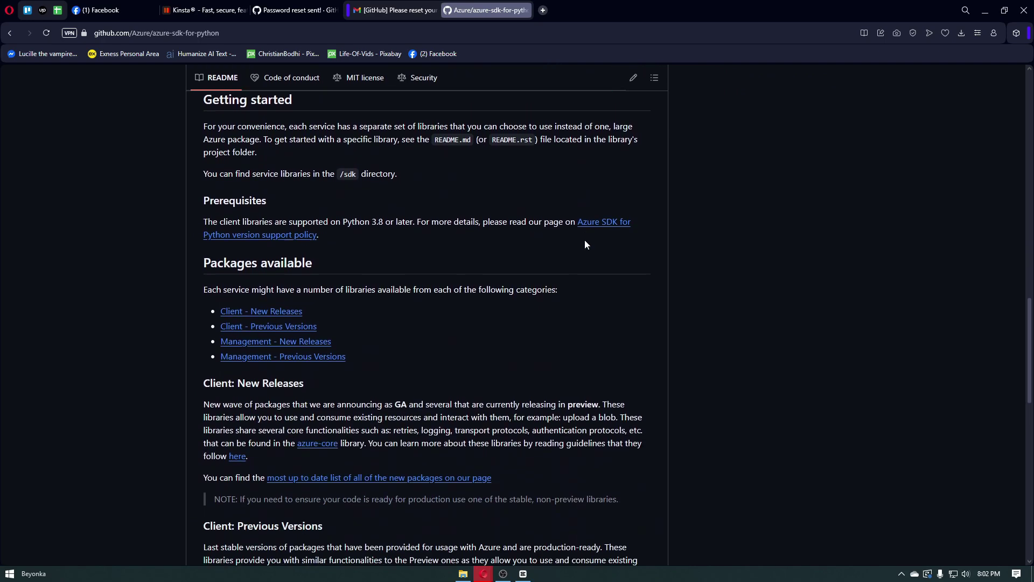
scroll(586, 243, "down", 8)
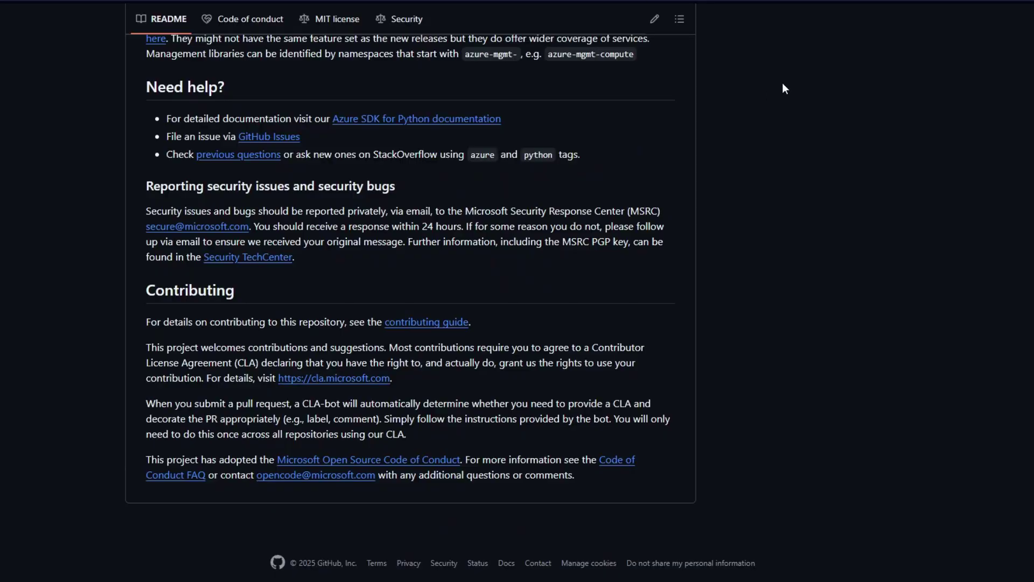
middle_click(783, 88)
left_click(780, 107)
Review the README sections in reverse, from Contributing through the management and client releases back to Getting started
scroll(781, 113, "up", 2)
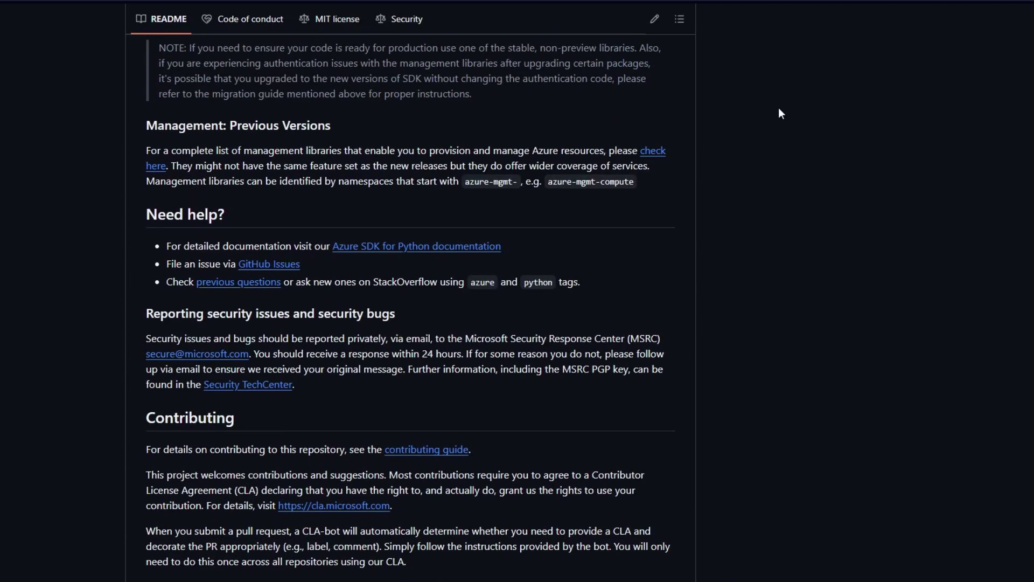
scroll(779, 110, "up", 2)
scroll(781, 113, "up", 2)
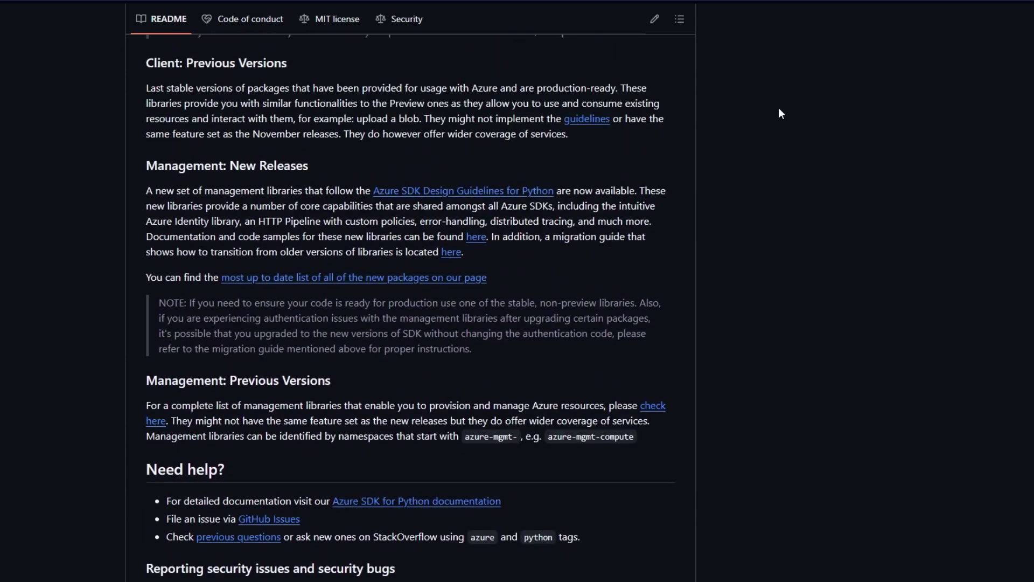
scroll(781, 113, "up", 3)
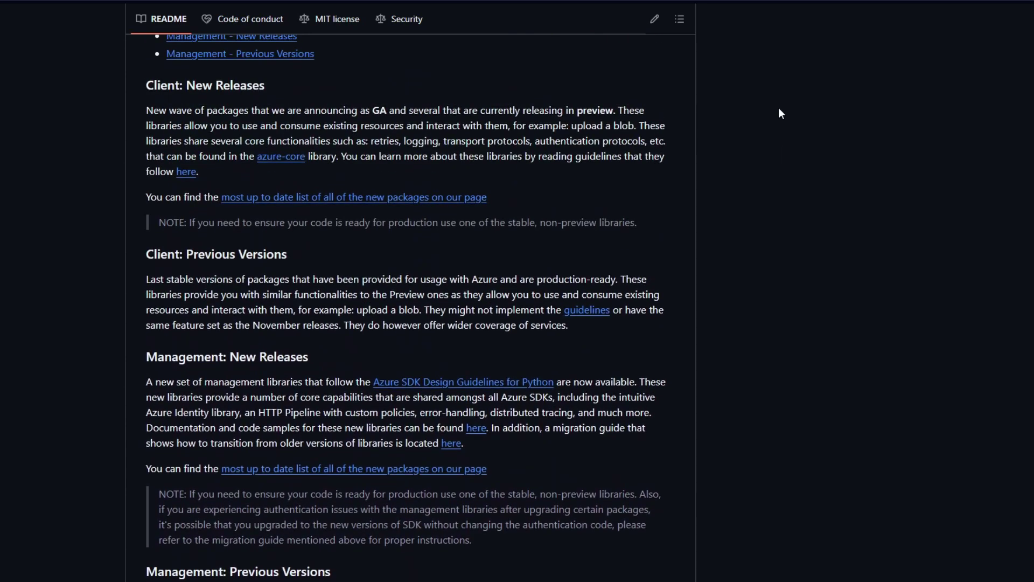
scroll(781, 113, "up", 2)
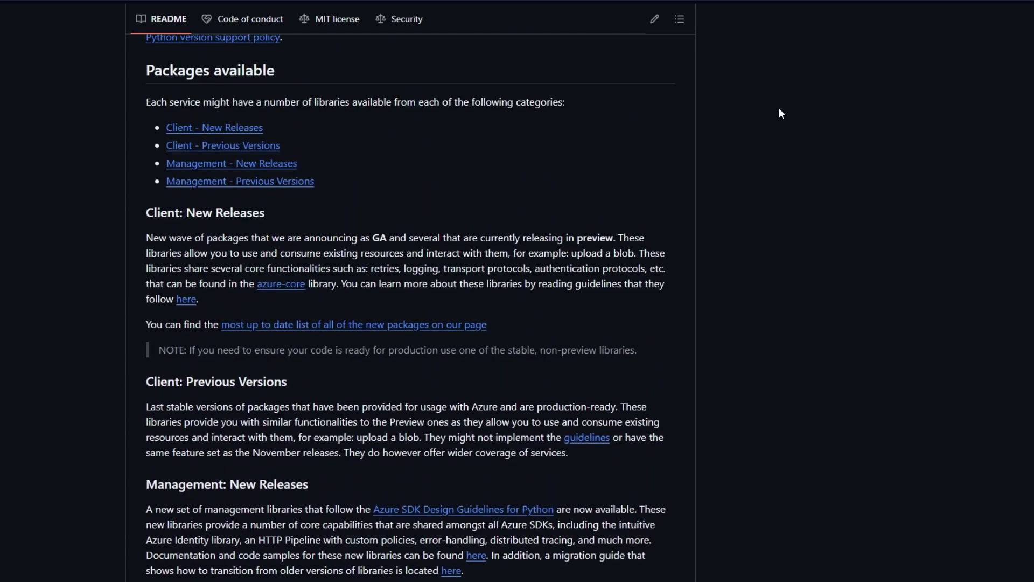
scroll(780, 114, "up", 3)
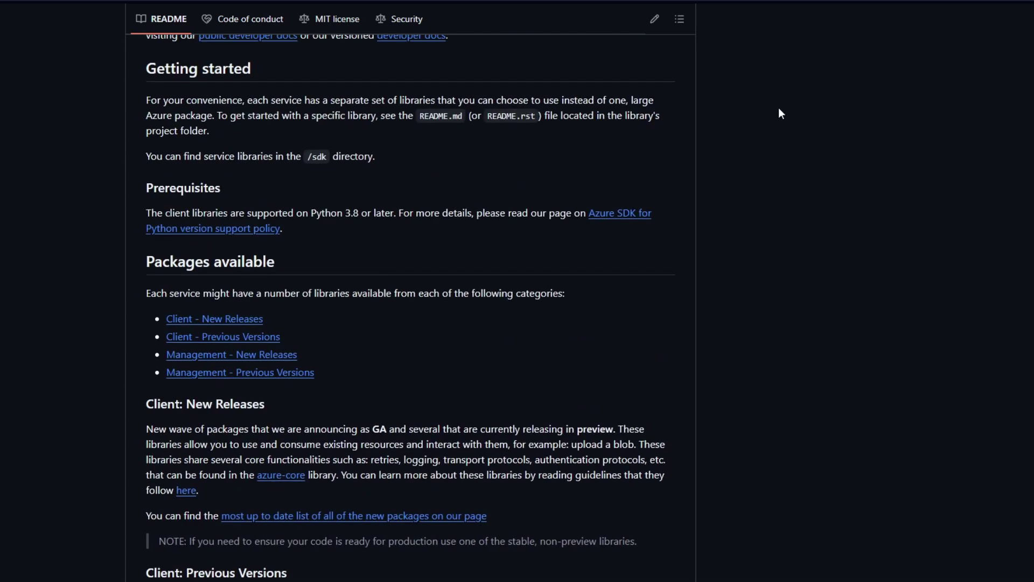
scroll(780, 114, "up", 1)
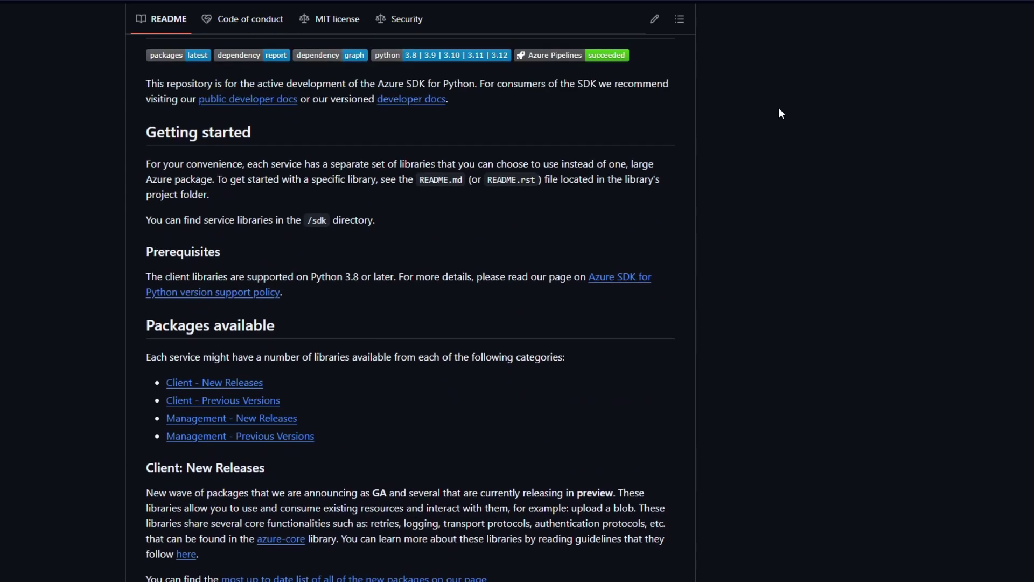
scroll(780, 113, "up", 3)
scroll(780, 113, "up", 2)
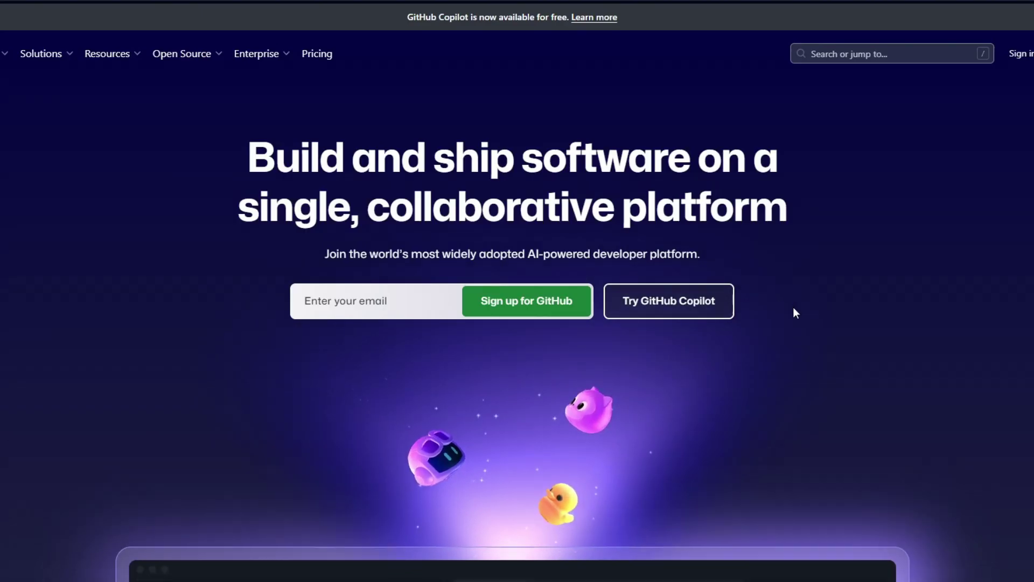
Look through the GitHub landing page, from the sign-up banner past the Copilot code demo to the Accelerate performance section
scroll(793, 306, "down", 3)
scroll(999, 328, "down", 5)
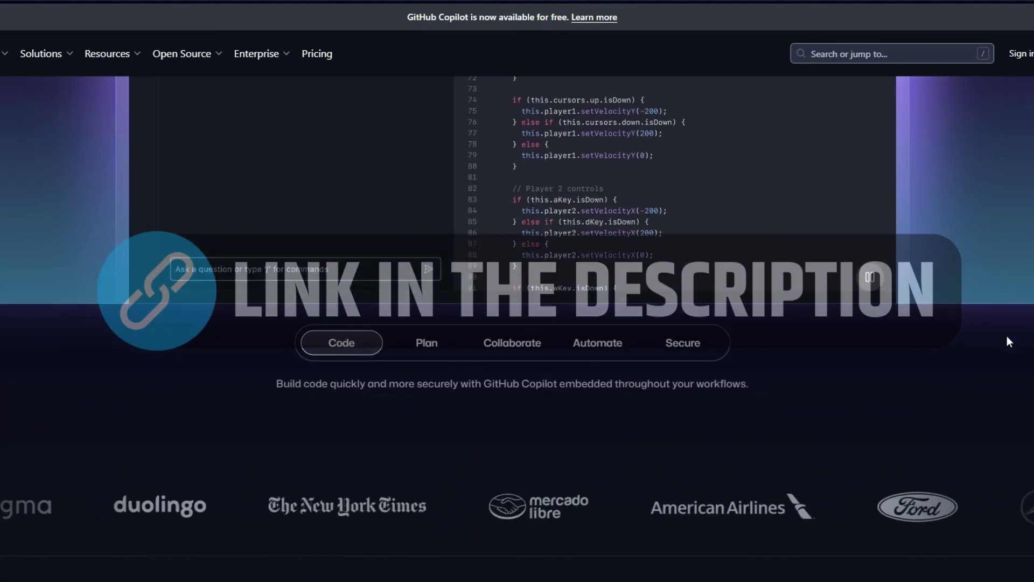
scroll(1001, 335, "down", 10)
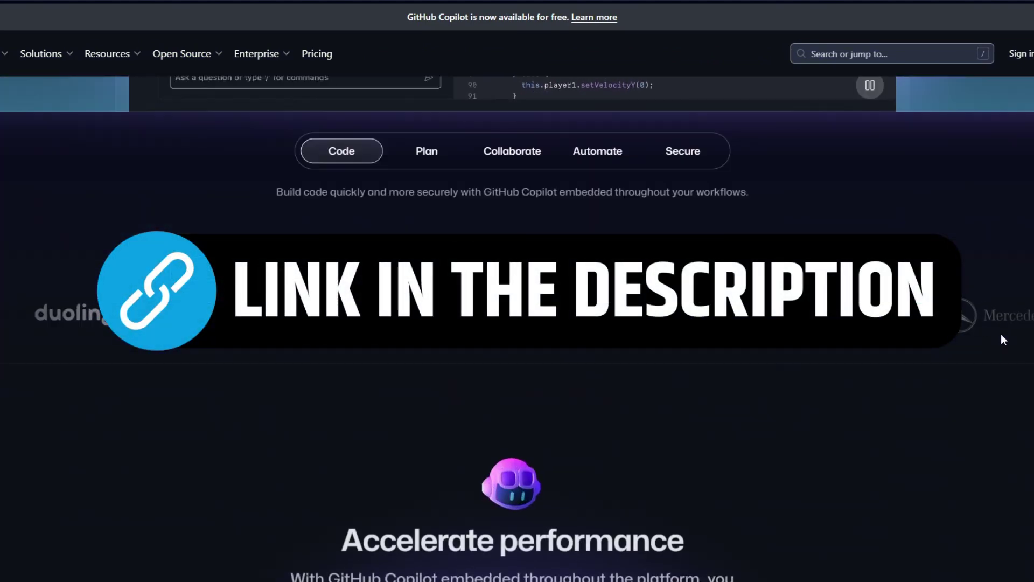
scroll(1001, 338, "down", 4)
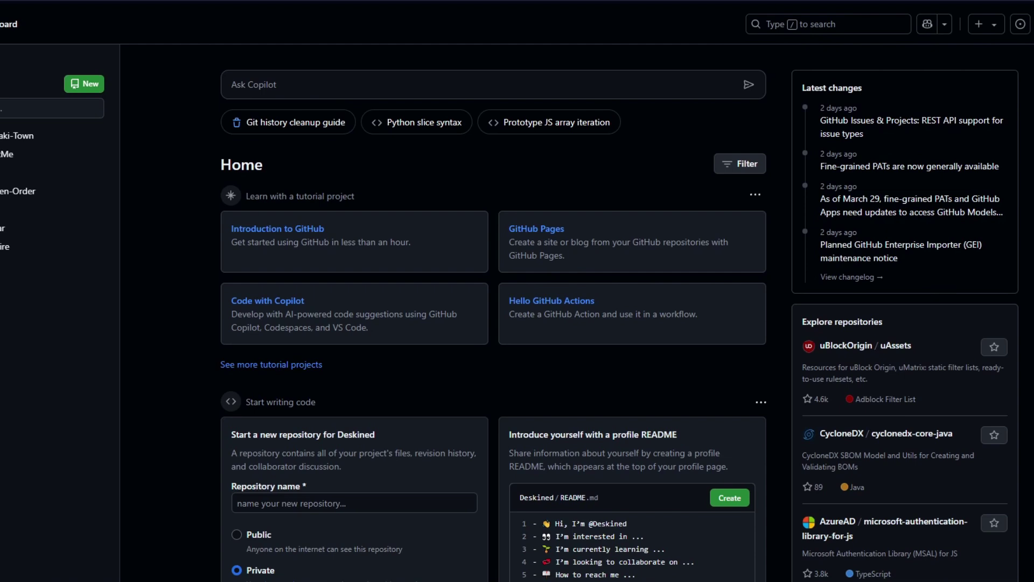
Start a new GitHub repository and name it Example
left_click(978, 26)
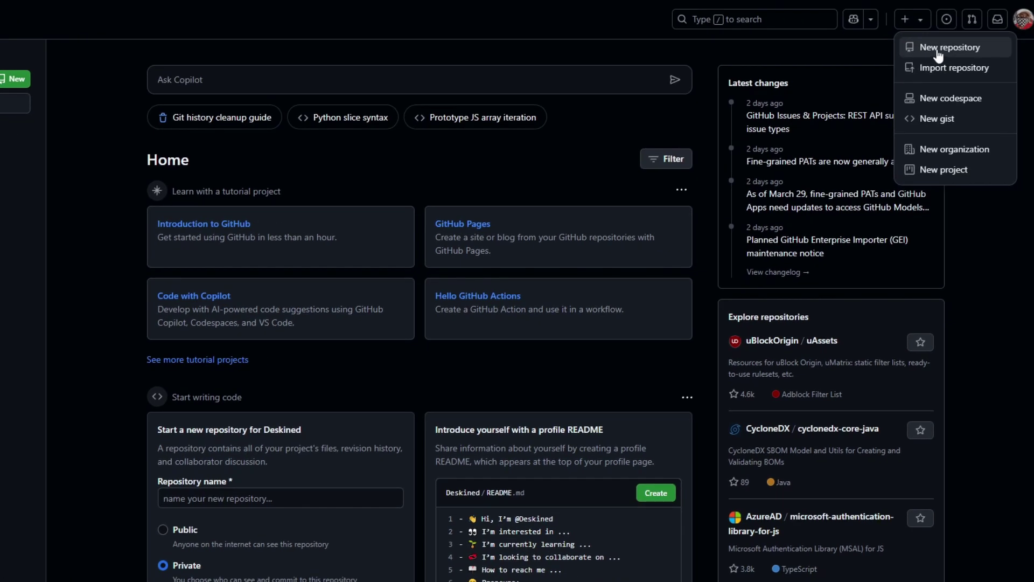
left_click(968, 52)
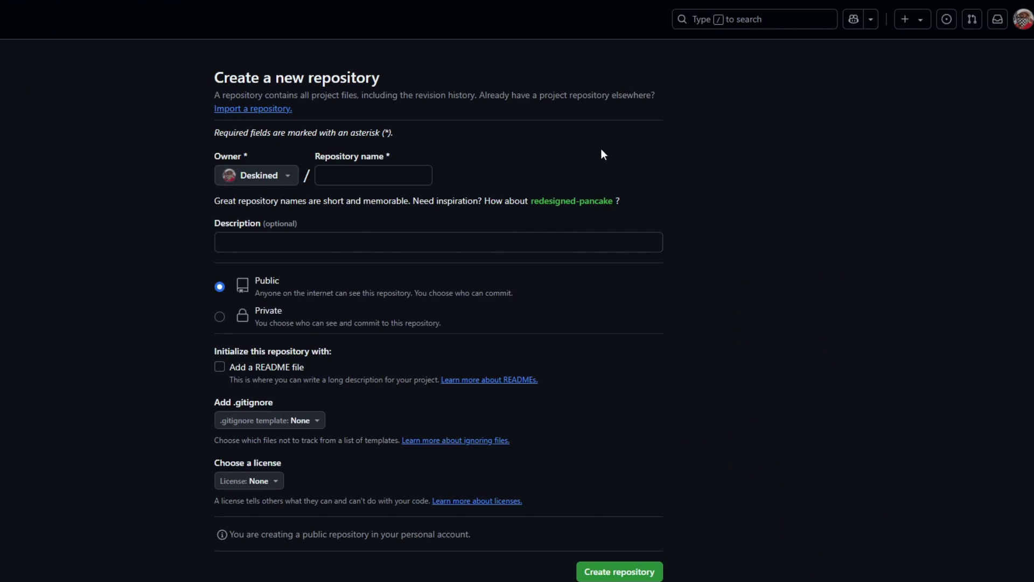
left_click(397, 175)
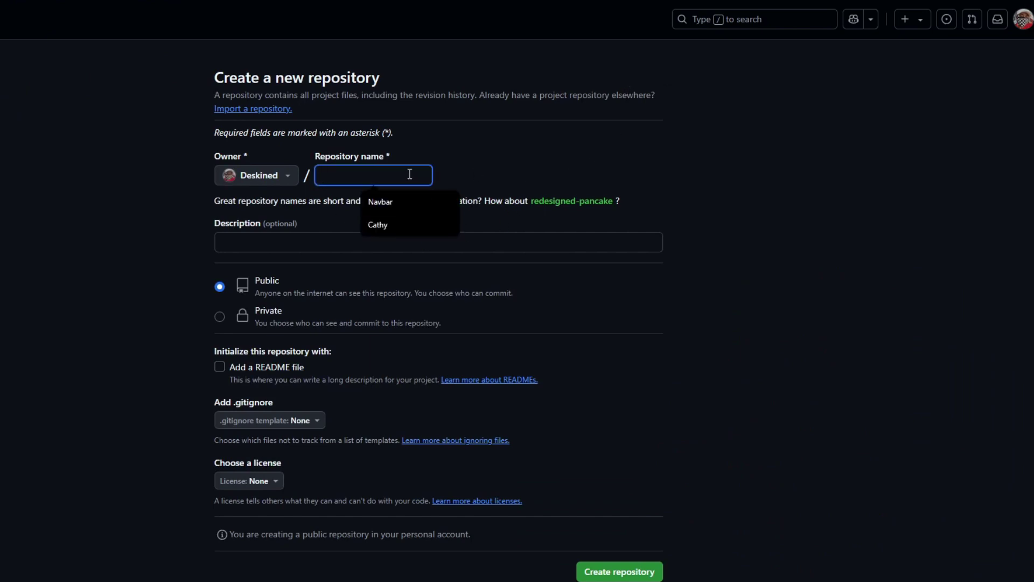
type("Example")
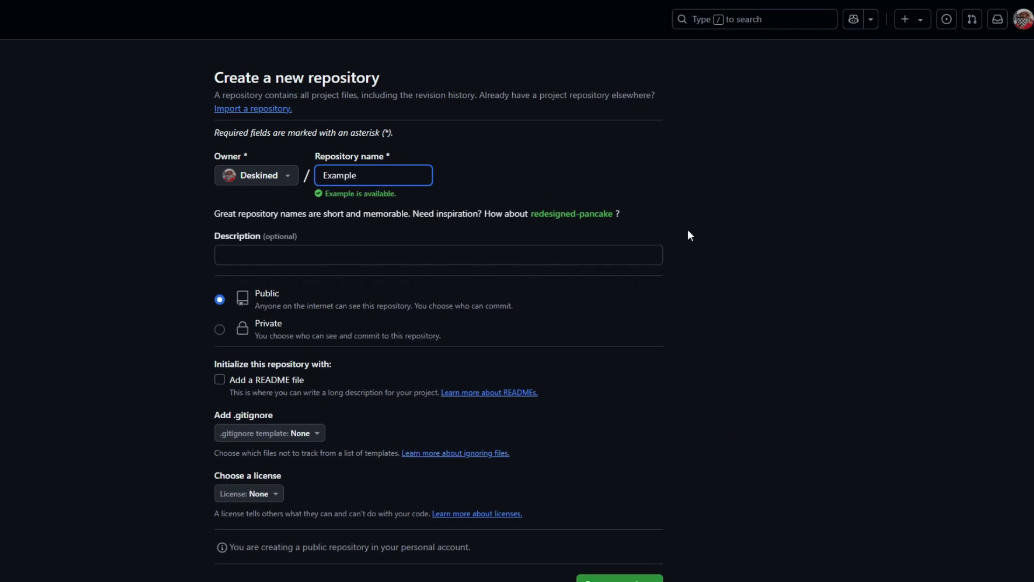
Create the Example repository as public, with no description, README, .gitignore template or license
left_click(766, 226)
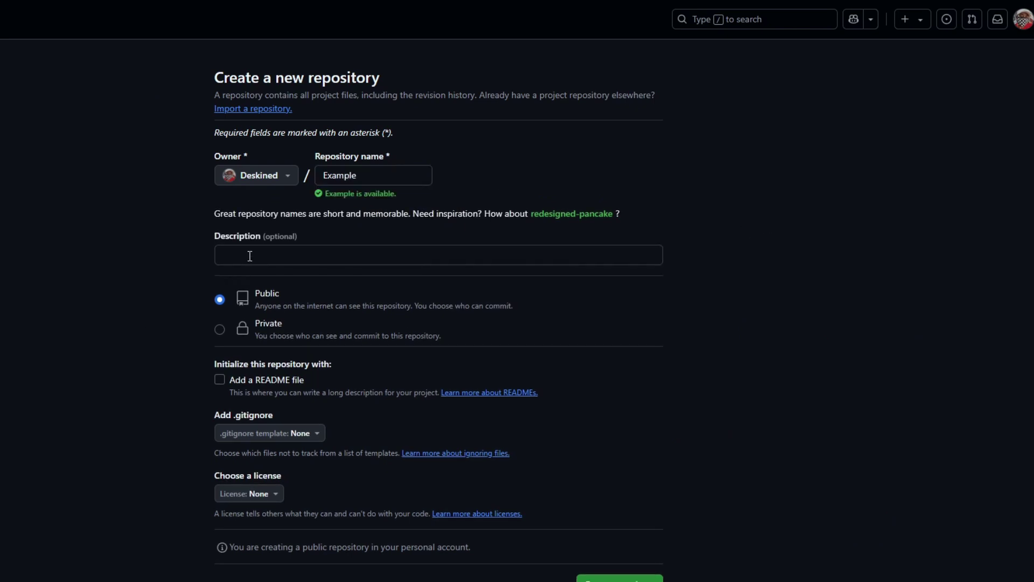
left_click(274, 247)
scroll(264, 257, "down", 2)
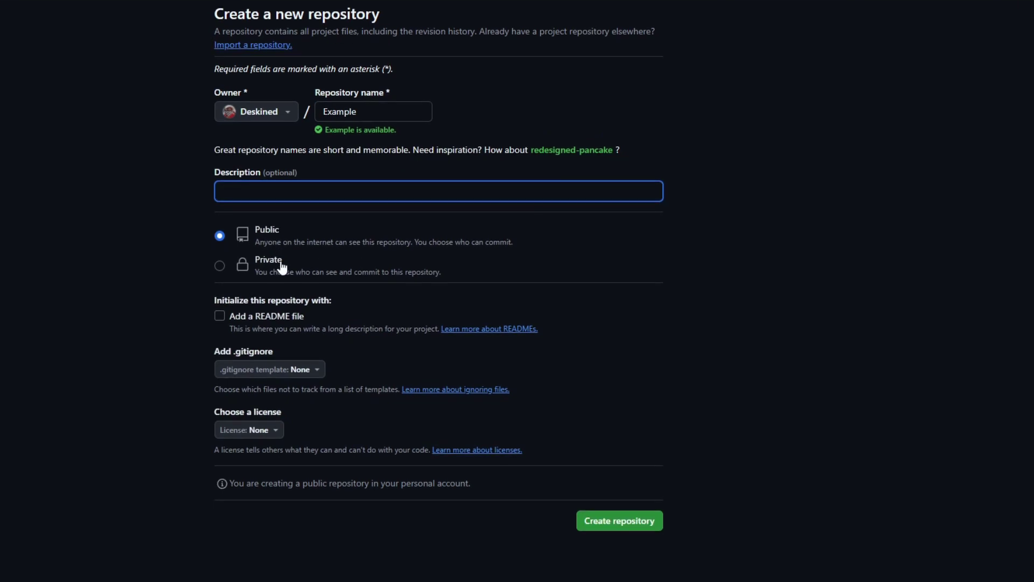
scroll(281, 267, "down", 1)
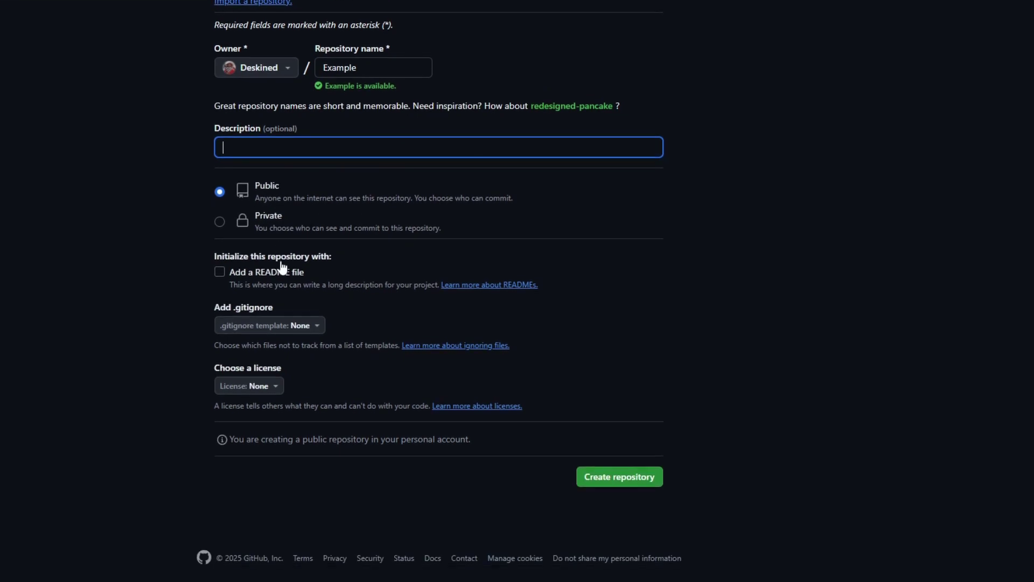
left_click(621, 477)
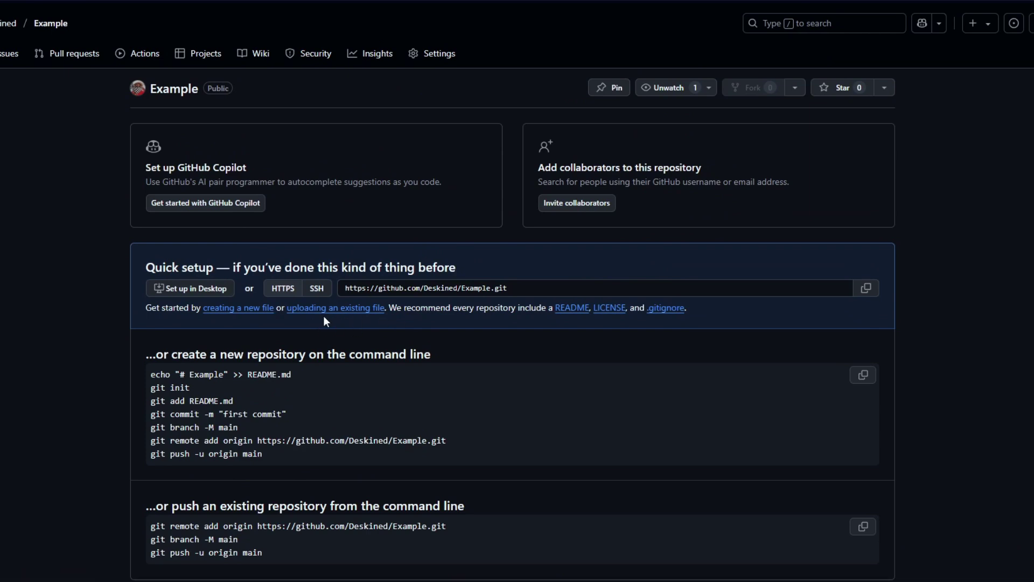
Go to the Example repository's upload page for existing files and view its file chooser without selecting a file
left_click(358, 307)
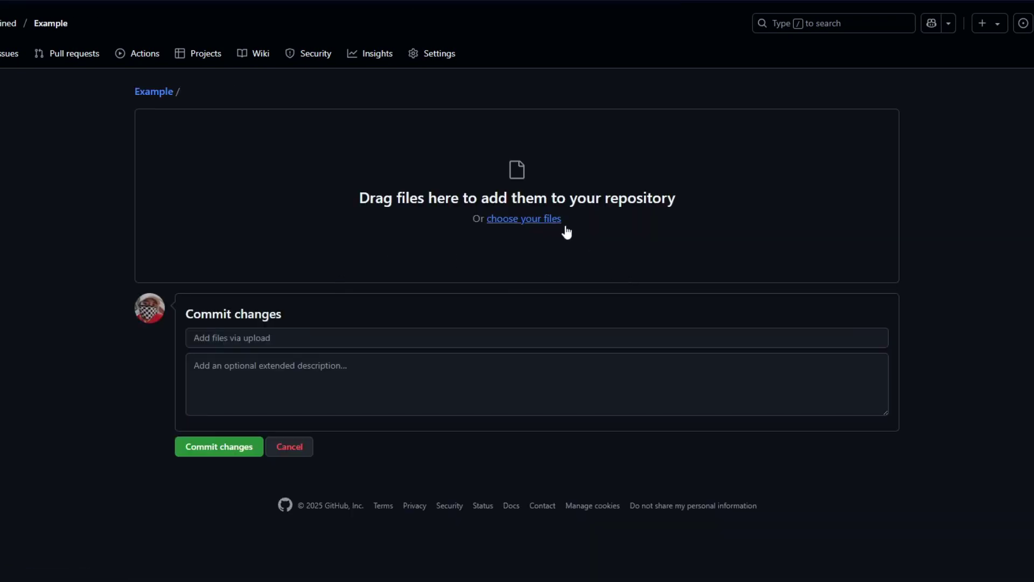
left_click(550, 219)
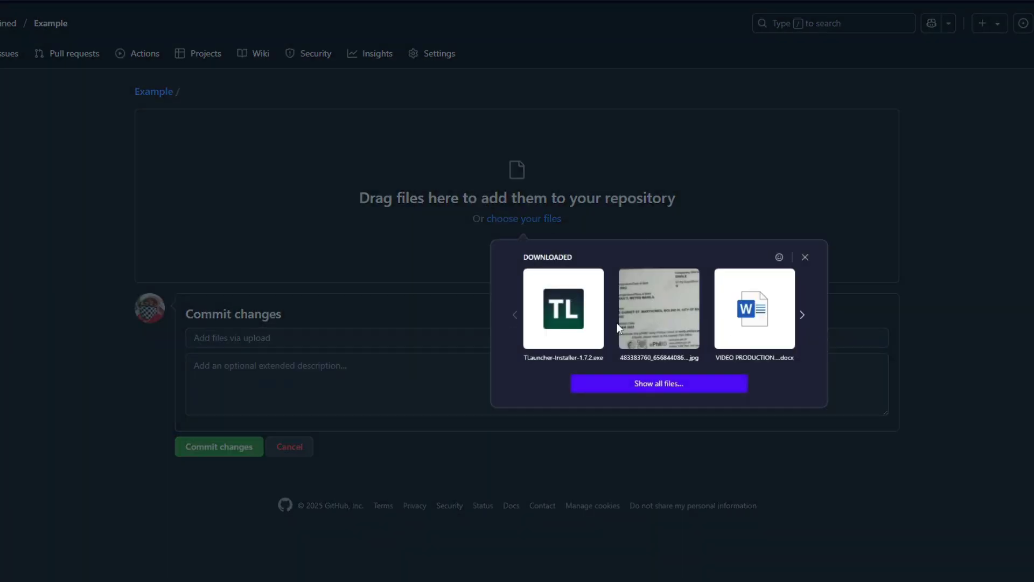
left_click(350, 261)
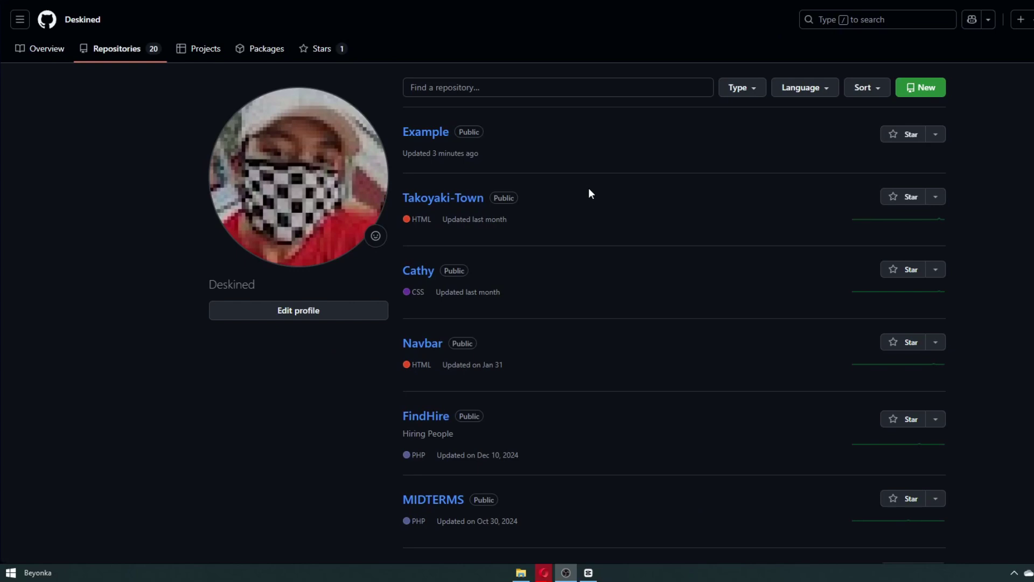
Open the Takoyaki-Town repository from the repository list and look over its files and README section
scroll(589, 189, "down", 1)
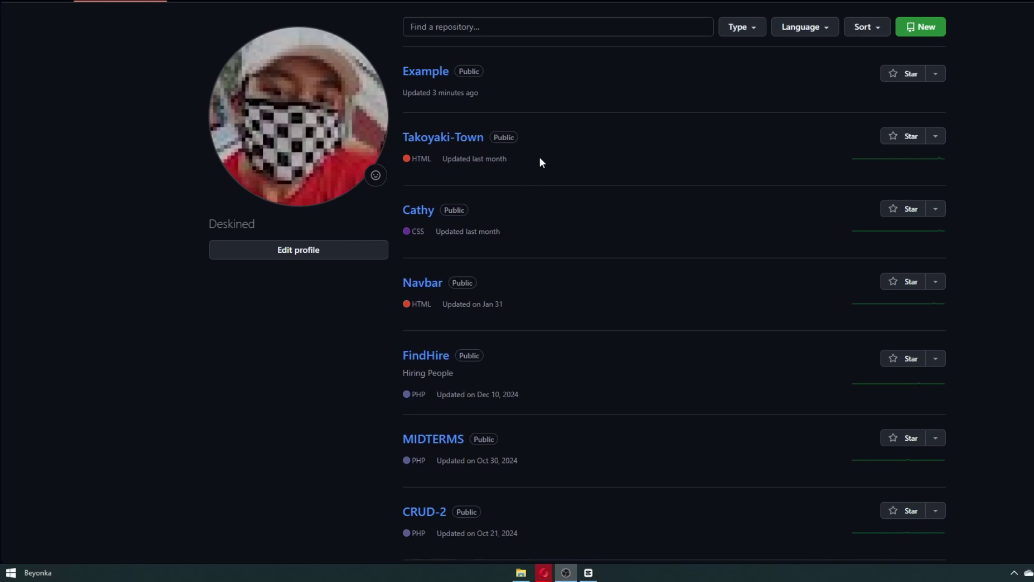
scroll(539, 159, "down", 2)
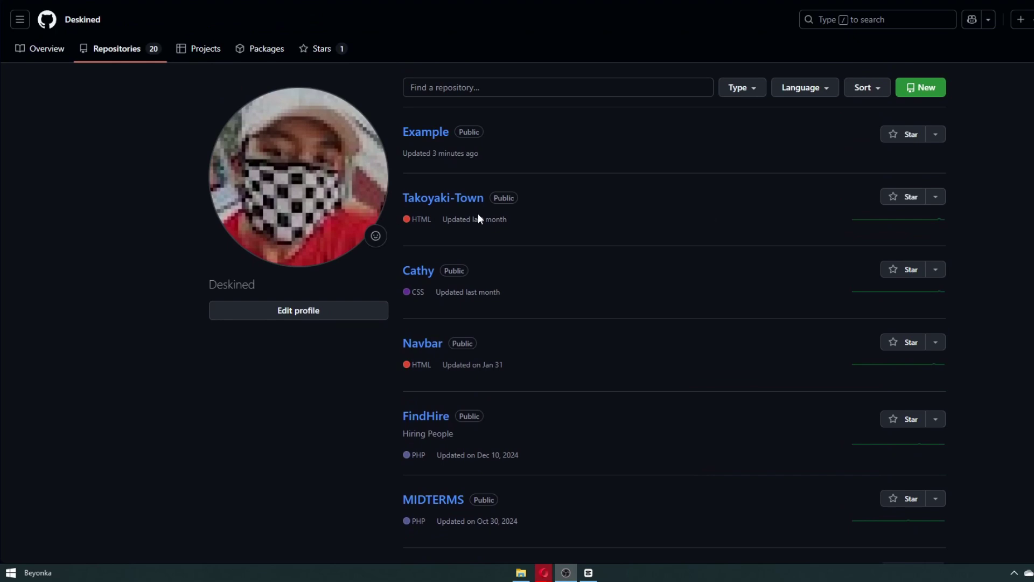
left_click(439, 205)
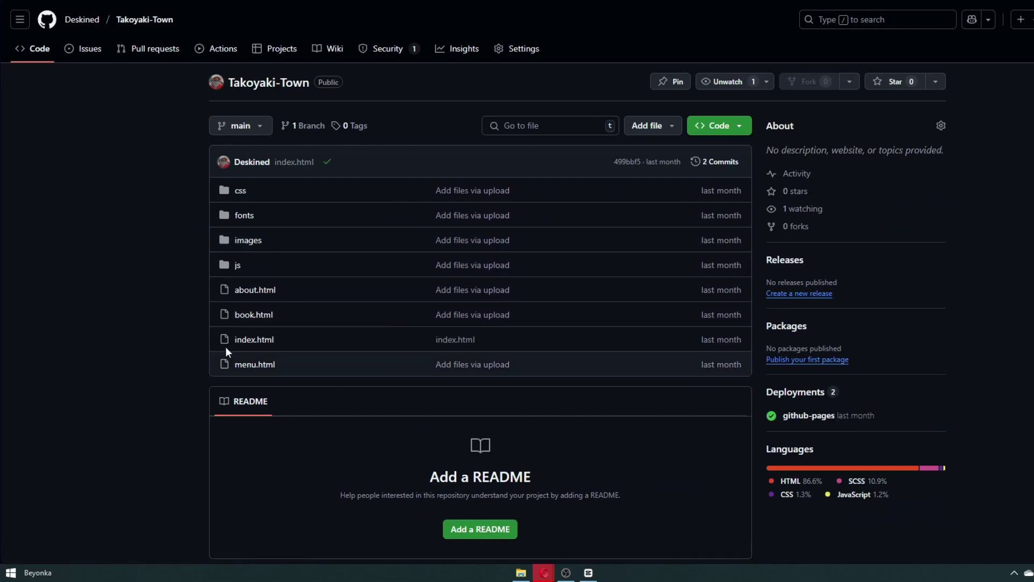
scroll(298, 350, "down", 1)
scroll(625, 463, "down", 2)
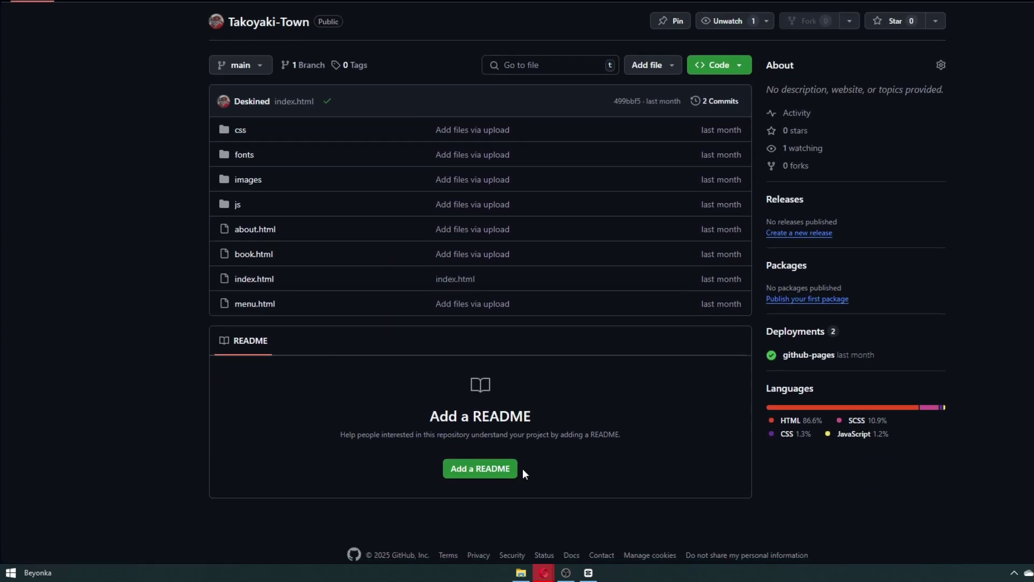
scroll(788, 454, "up", 2)
scroll(487, 452, "down", 1)
scroll(486, 452, "up", 1)
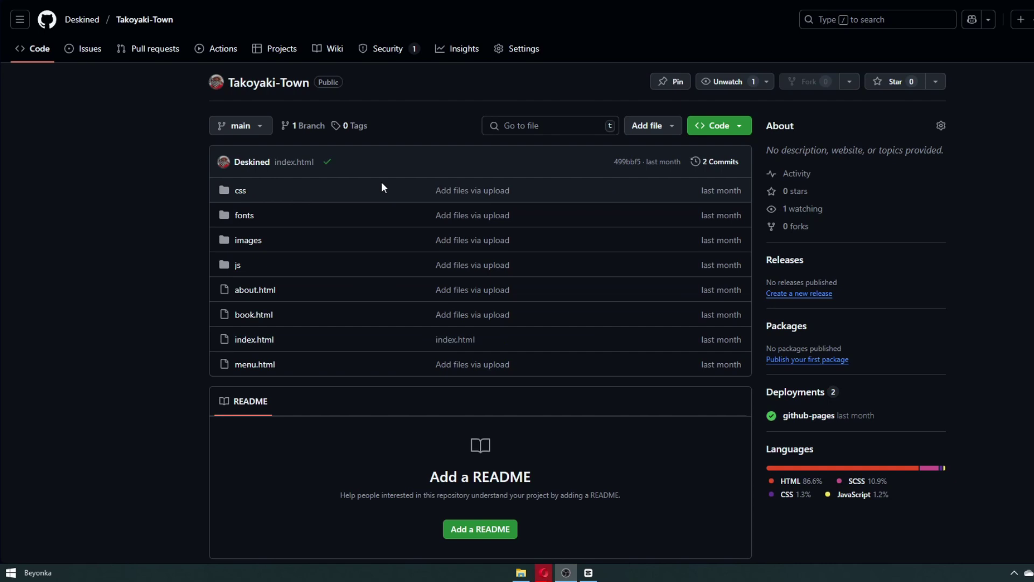
Tour the Takoyaki-Town repository's sections from Issues and Pull requests through Insights and Settings, and return to its code files
left_click(91, 51)
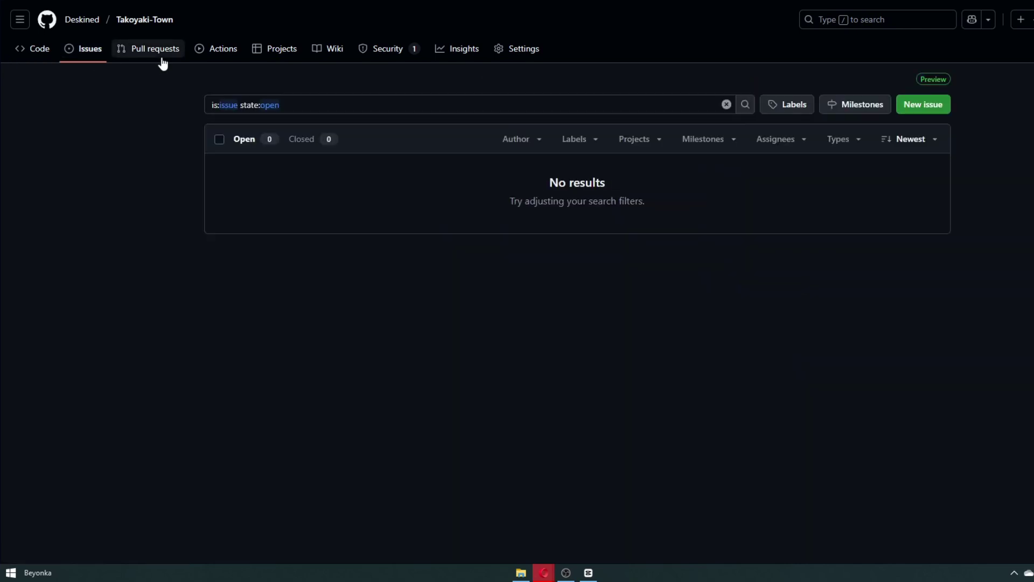
left_click(161, 54)
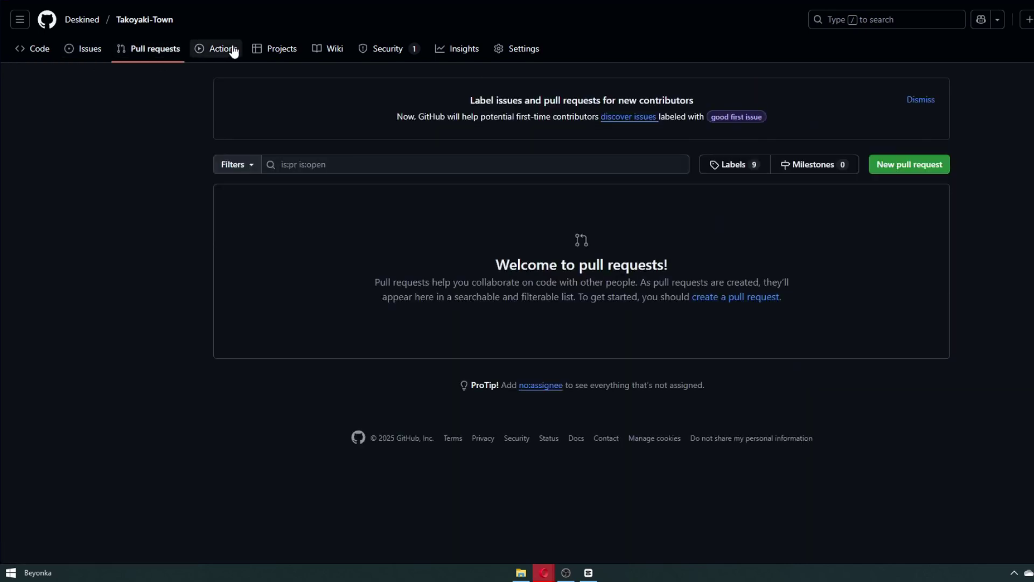
left_click(230, 48)
left_click(276, 54)
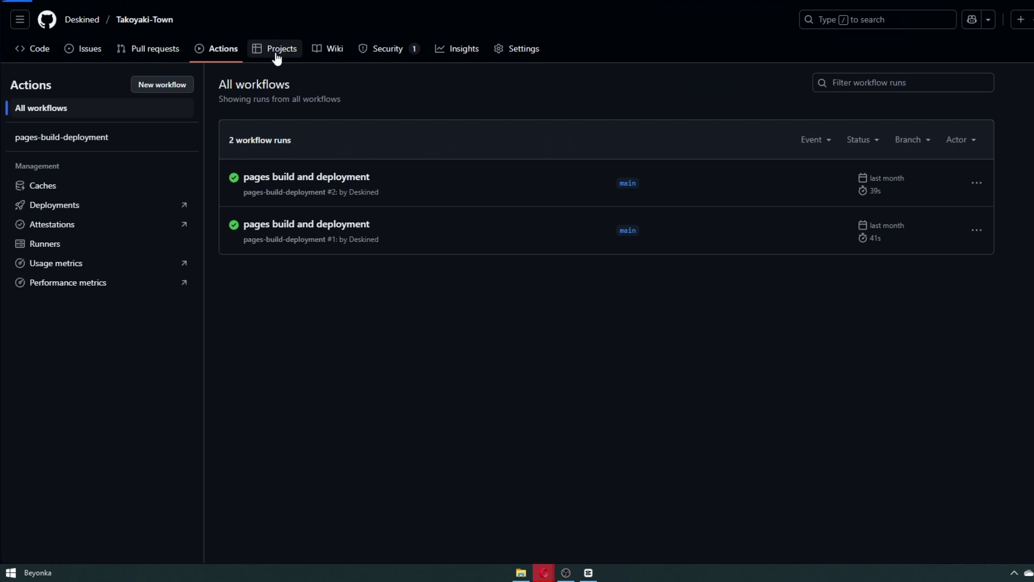
left_click(327, 54)
left_click(391, 50)
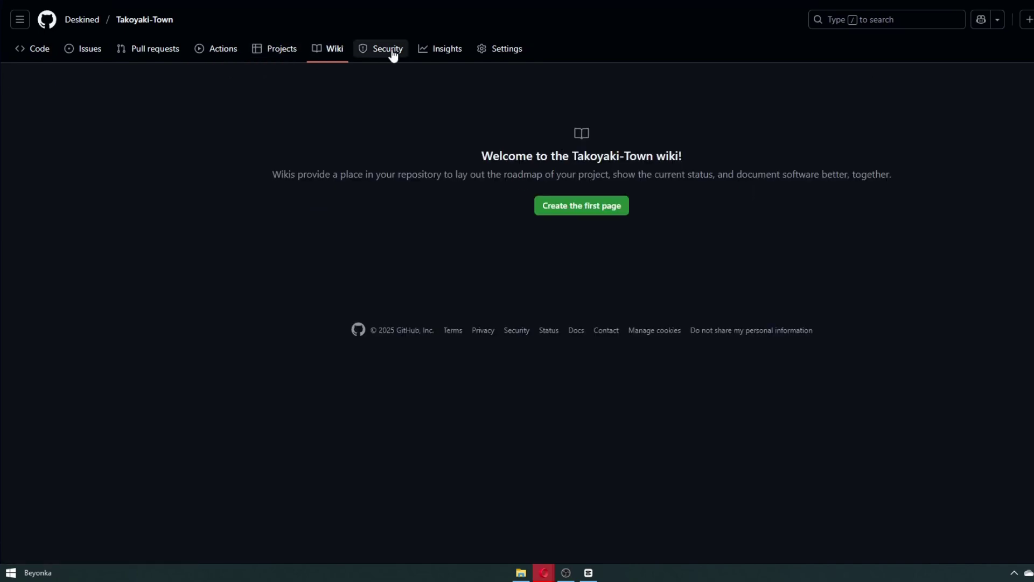
left_click(450, 51)
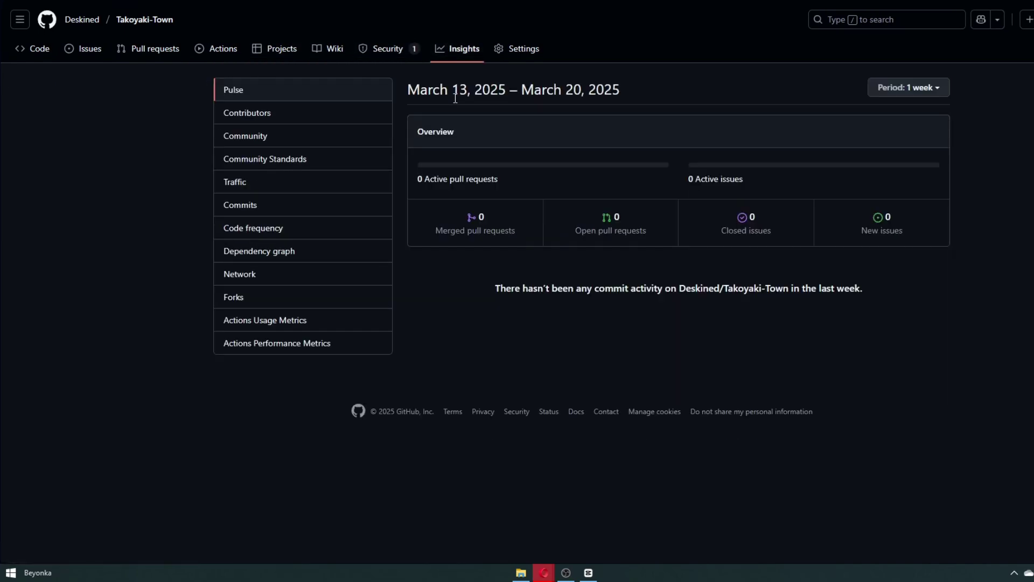
left_click(521, 53)
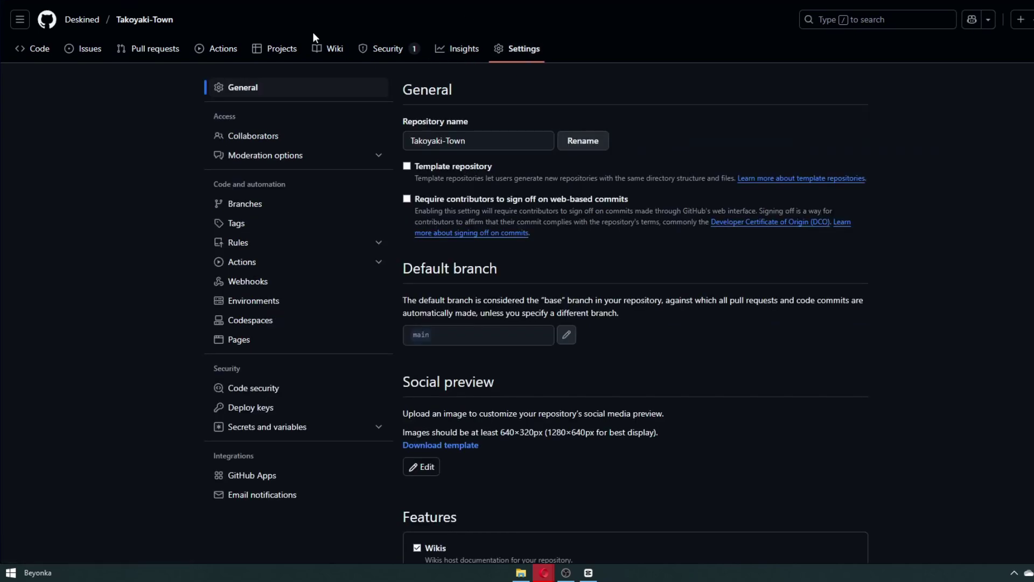
left_click(34, 54)
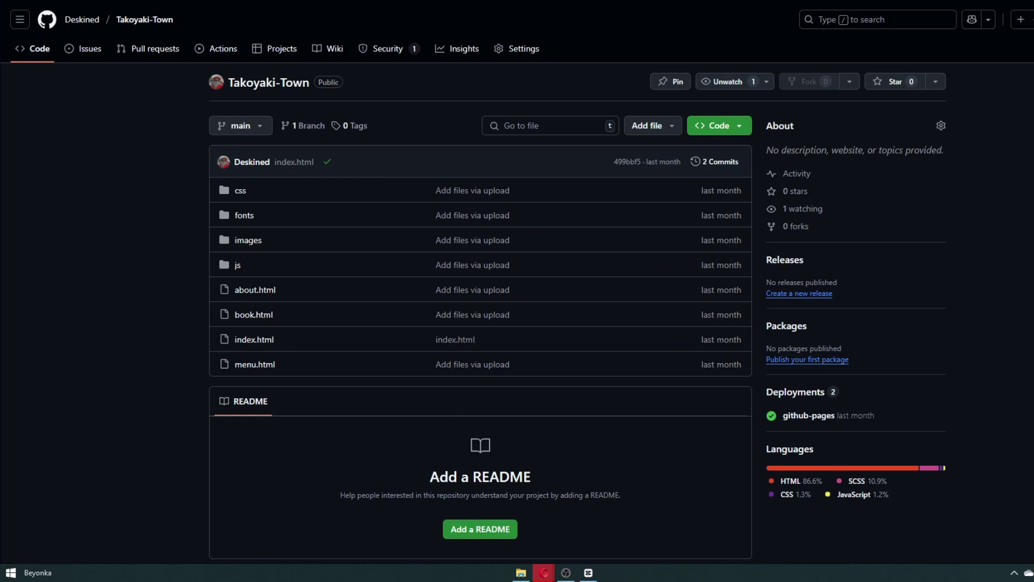
Open about.html in the Takoyaki-Town repository and read through its code
left_click(248, 293)
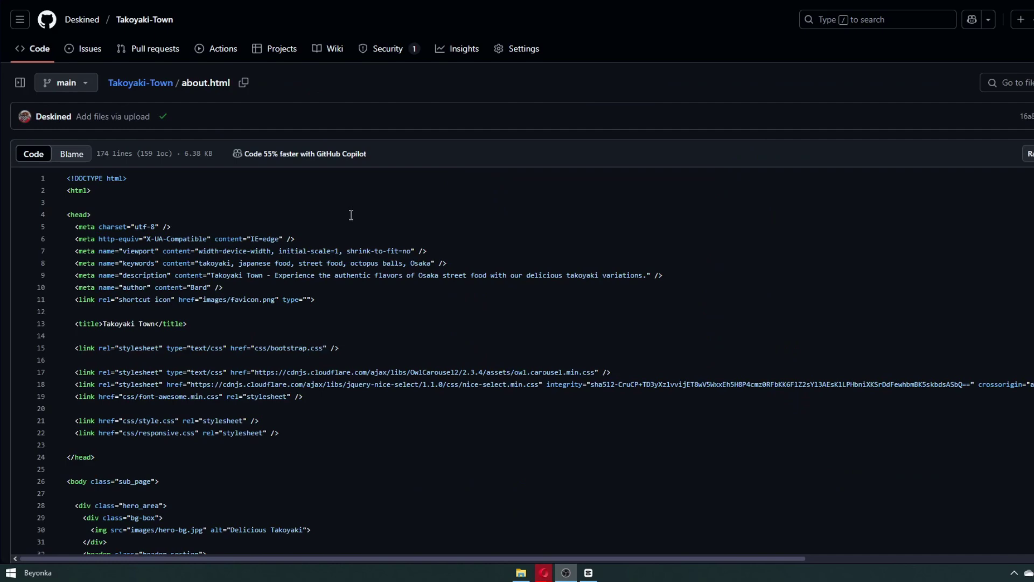
scroll(366, 269, "down", 5)
scroll(461, 203, "up", 4)
scroll(461, 204, "up", 1)
Try removing the opening html tag on line 2 of about.html in edit mode, and discard the unsaved change
key("e")
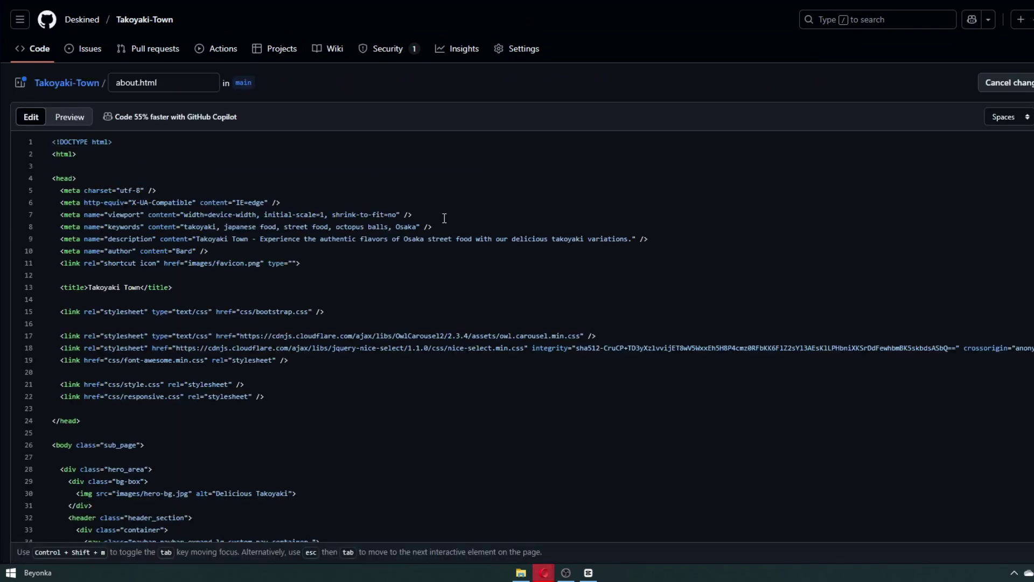
left_click_drag(75, 154, 53, 154)
key("BackSpace")
left_click(1004, 86)
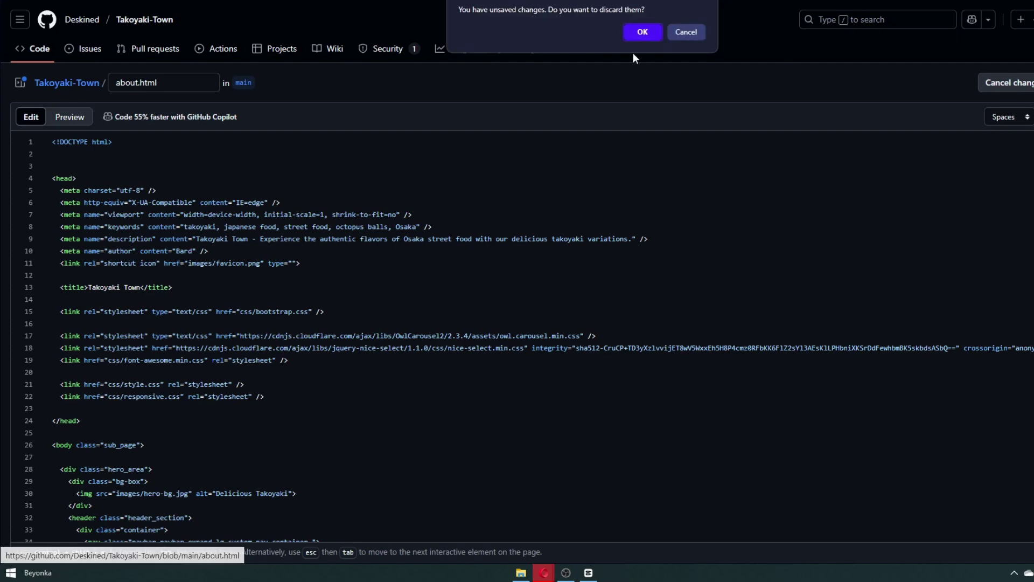
left_click(649, 31)
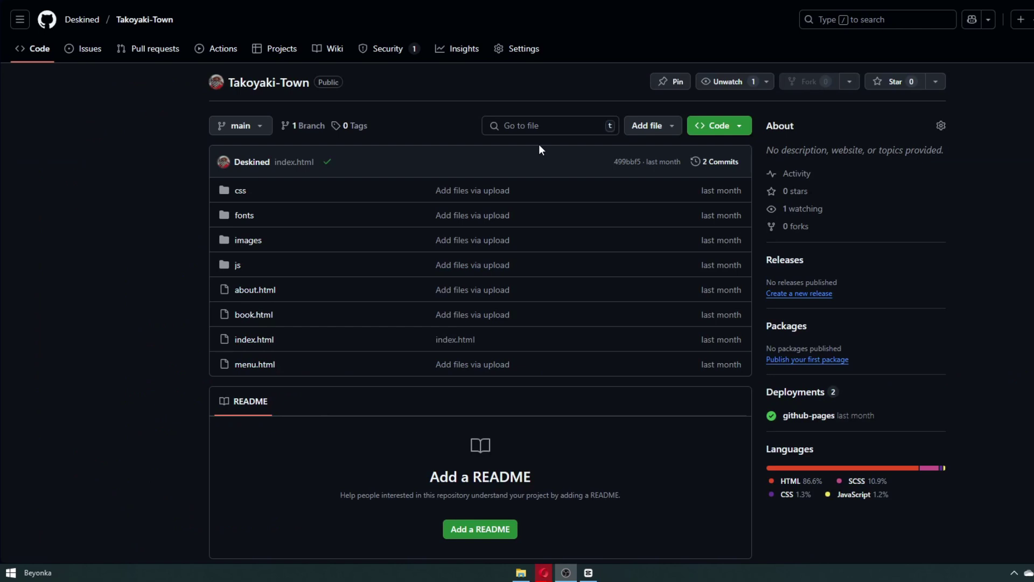
View the Takoyaki-Town repository's collaborator settings and the dialog for adding people, and close it without adding anyone
left_click(529, 53)
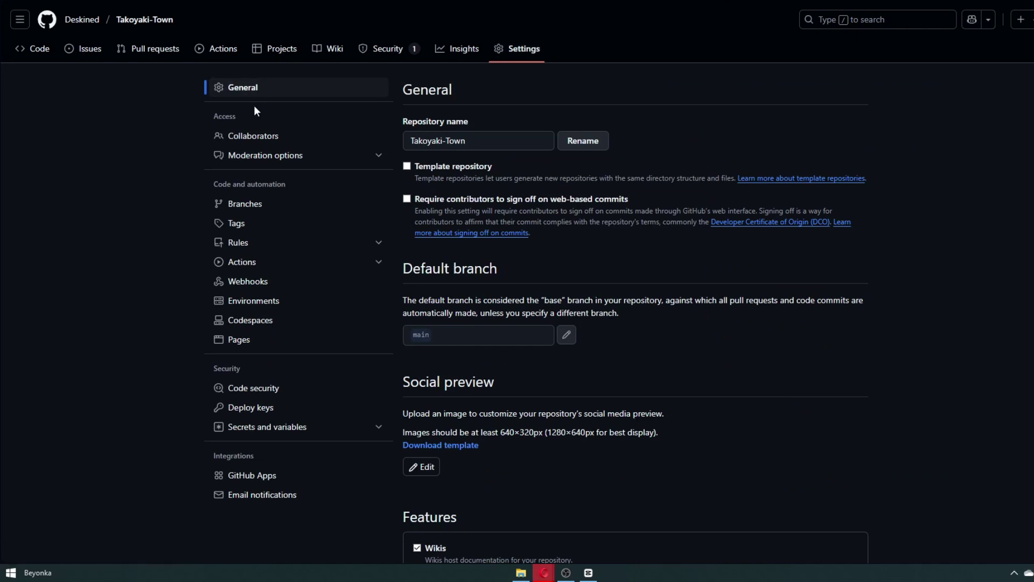
left_click(240, 136)
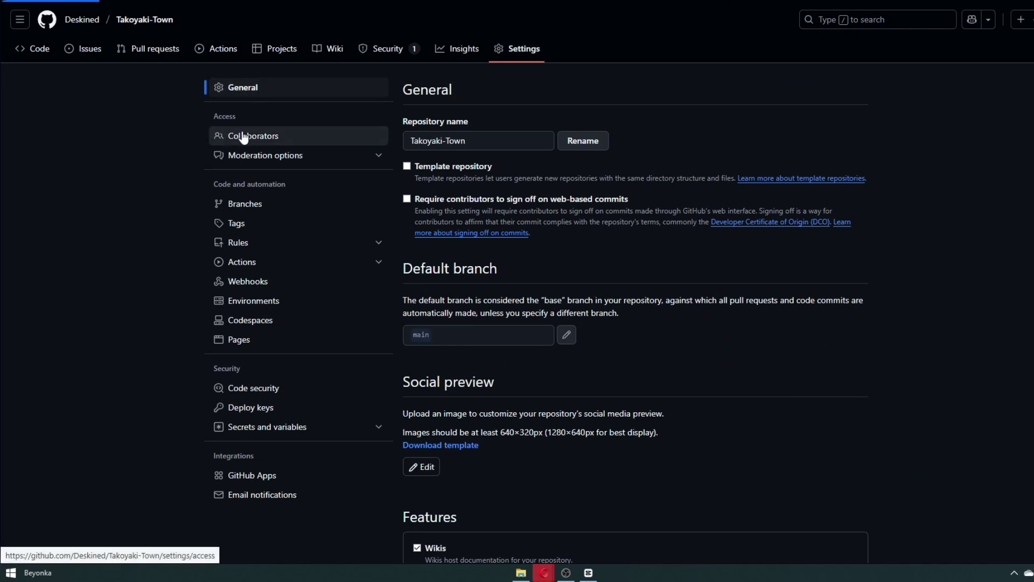
left_click(295, 158)
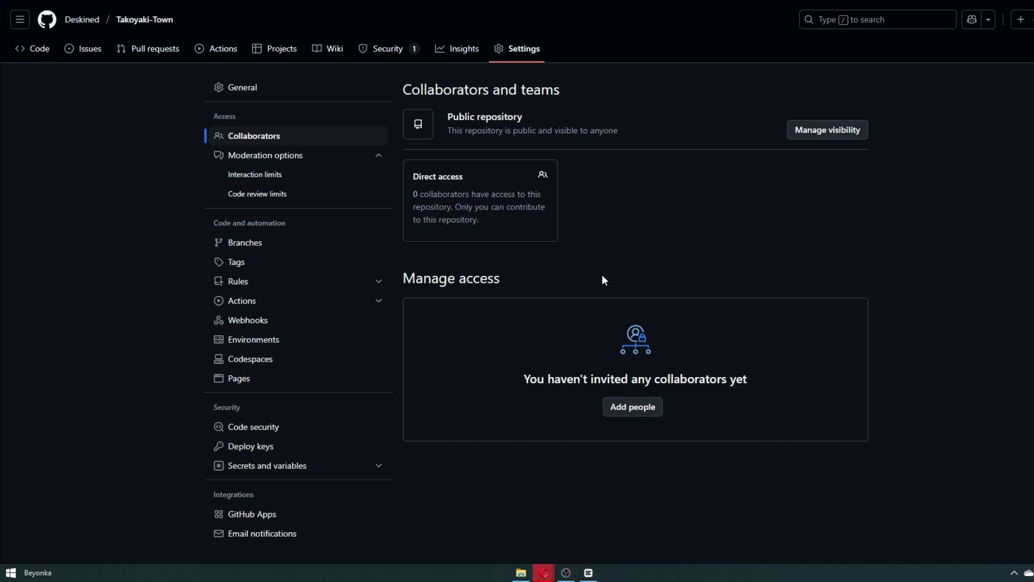
left_click(644, 413)
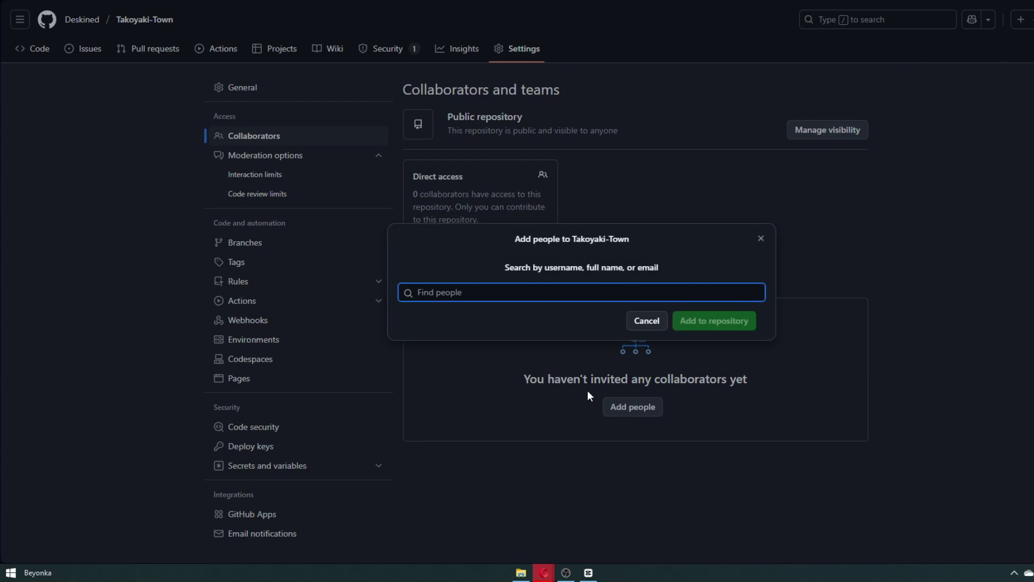
left_click_drag(513, 239, 630, 243)
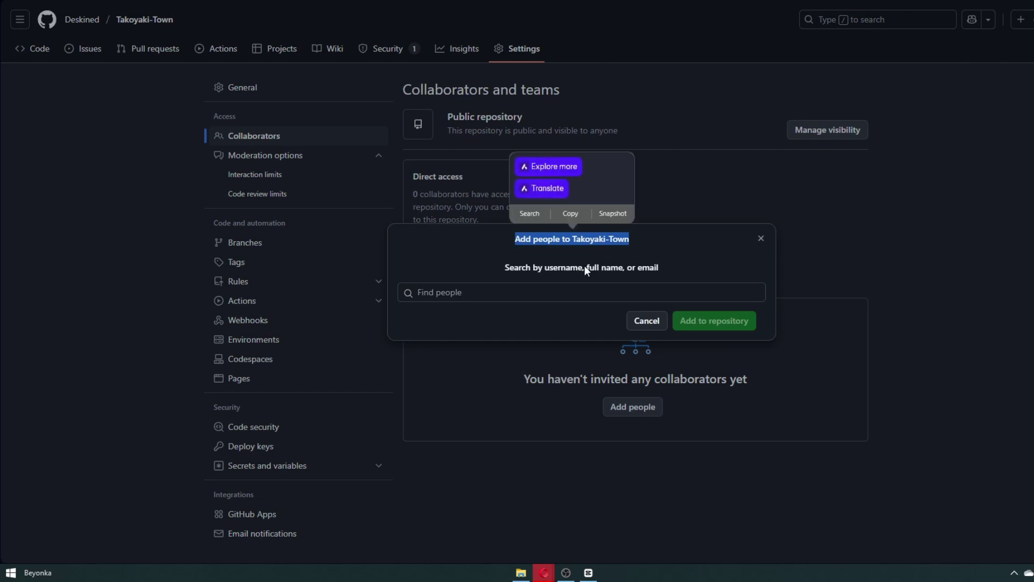
left_click(552, 291)
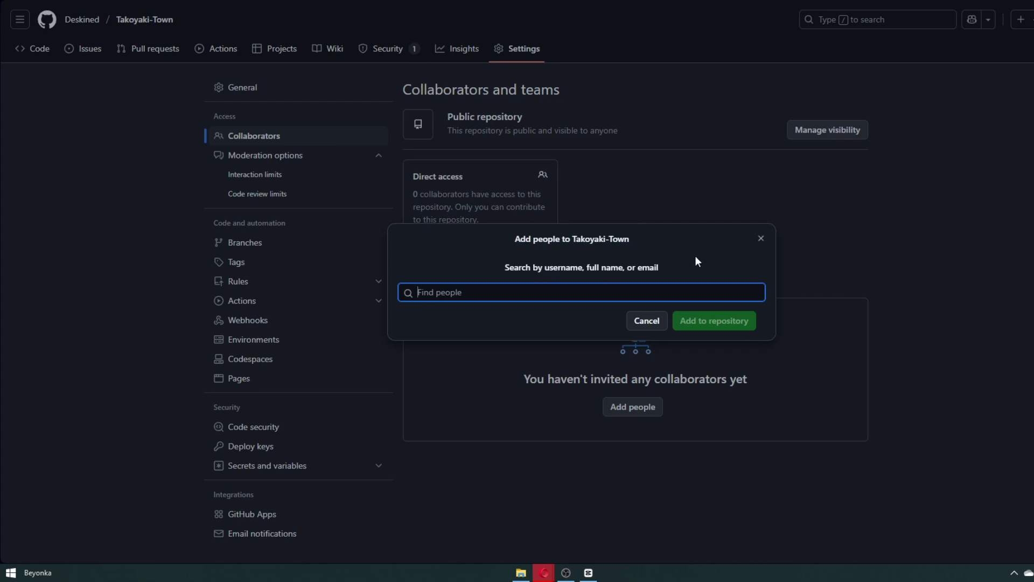
left_click(760, 239)
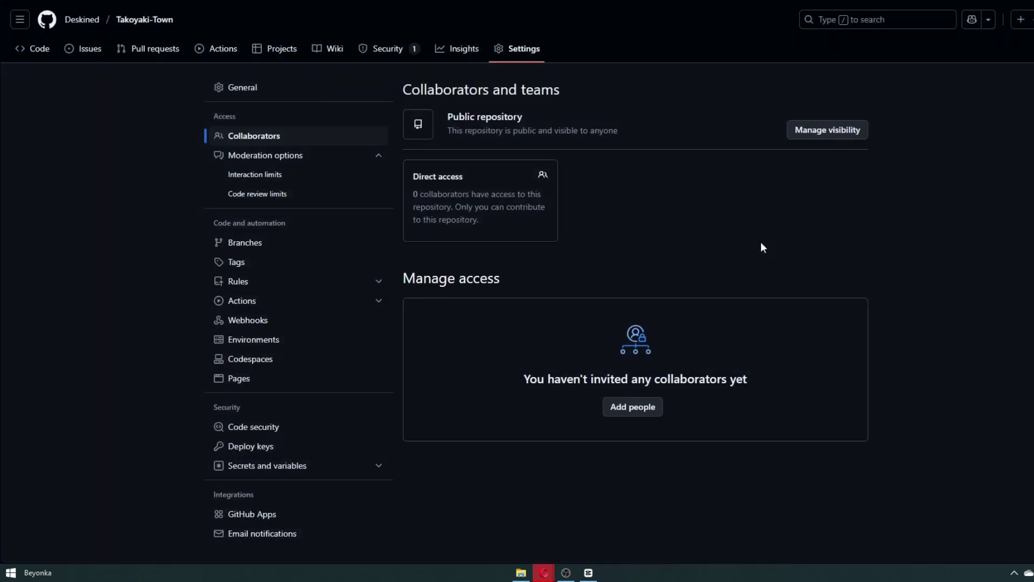
Create a Takoyaki-Town issue titled Header with the description "Missing Css and other design elements"
left_click(28, 52)
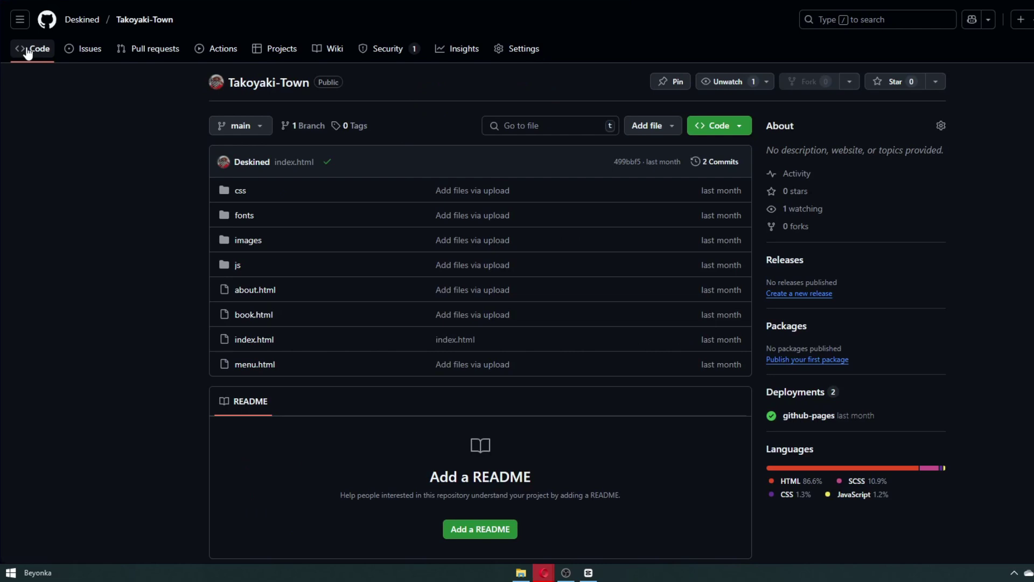
left_click(85, 54)
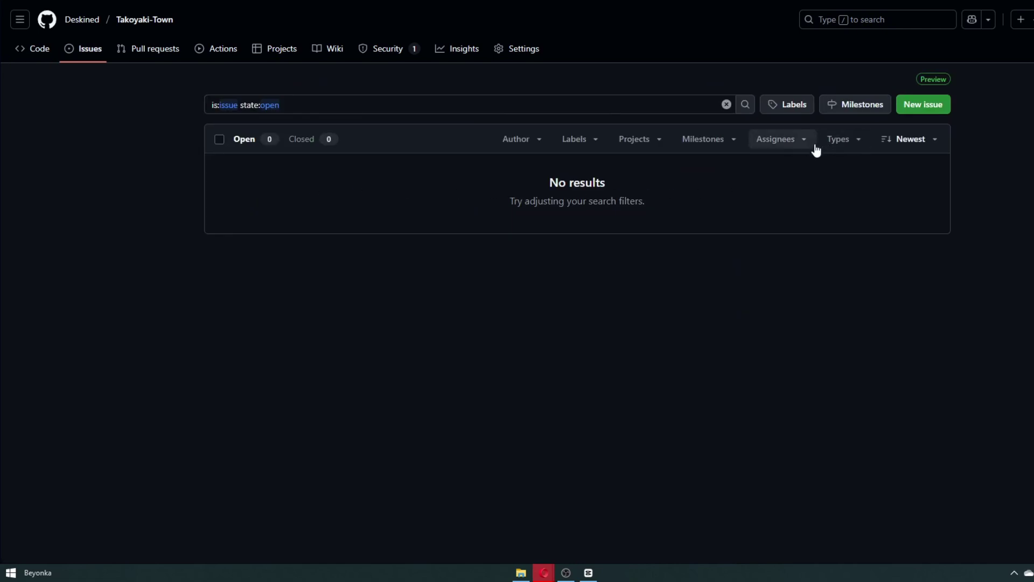
left_click(922, 105)
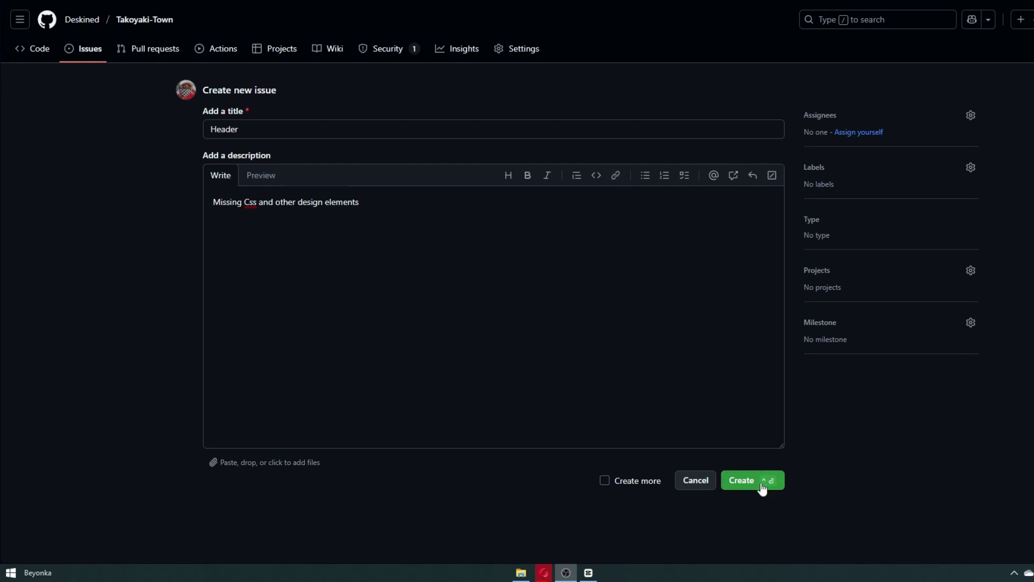
left_click(743, 480)
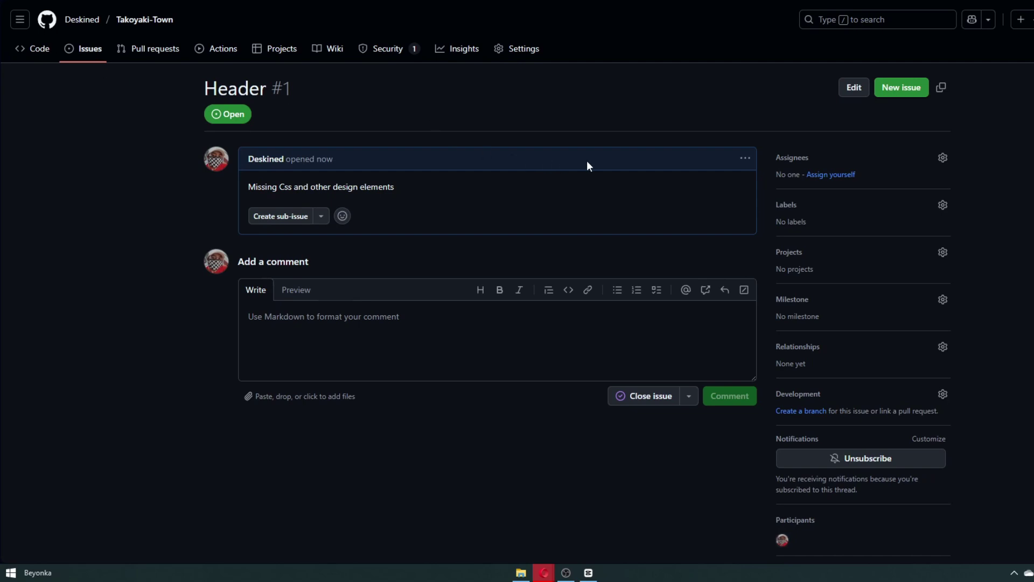
Inspect the sub-issue choices on the Header issue and open the action options for its description
left_click(321, 218)
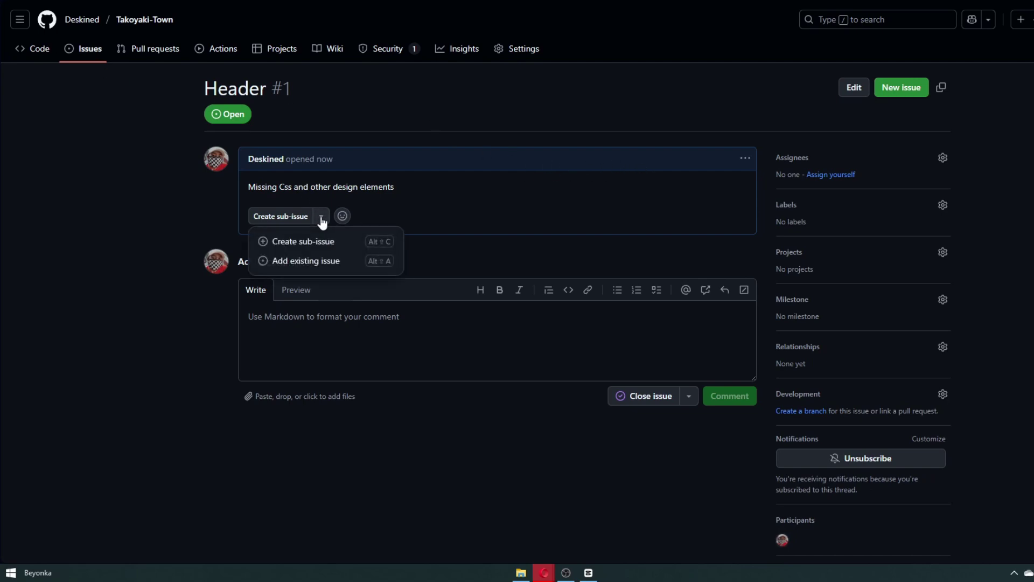
left_click(447, 237)
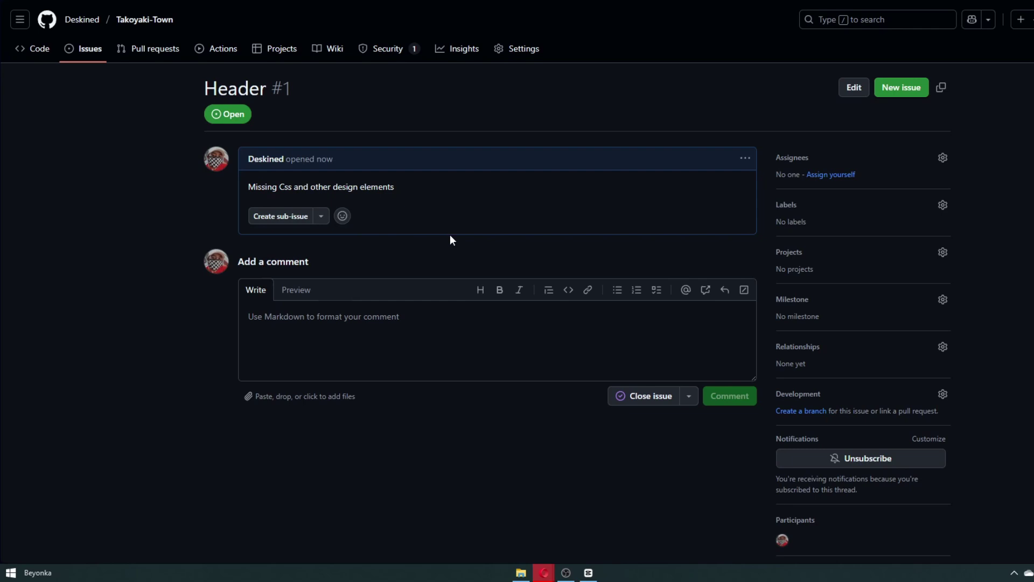
left_click(744, 160)
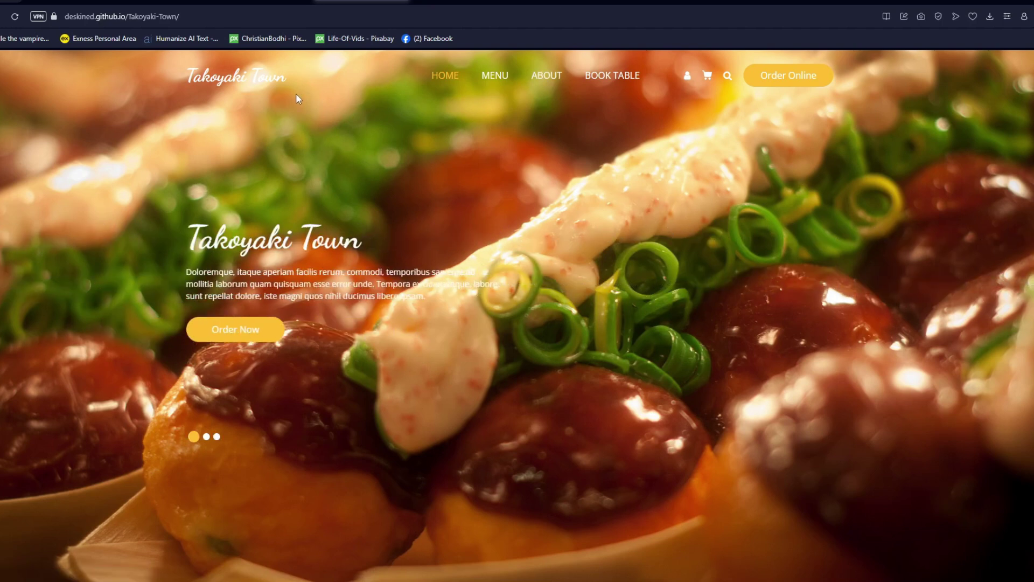
Switch from the live site to the Takoyaki-Town repository, read through index.html, and return to the file list
left_click(171, 2)
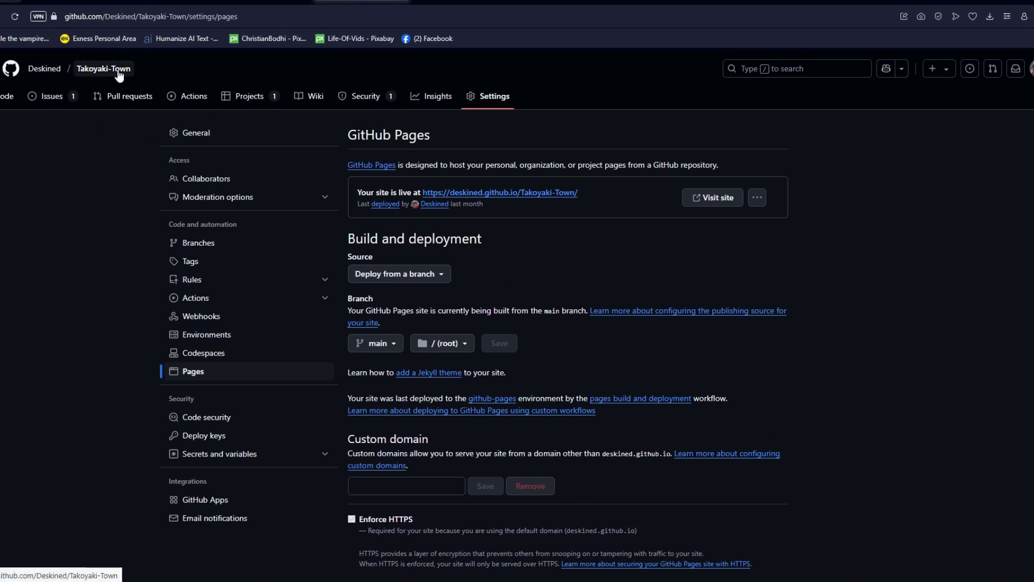
left_click(8, 99)
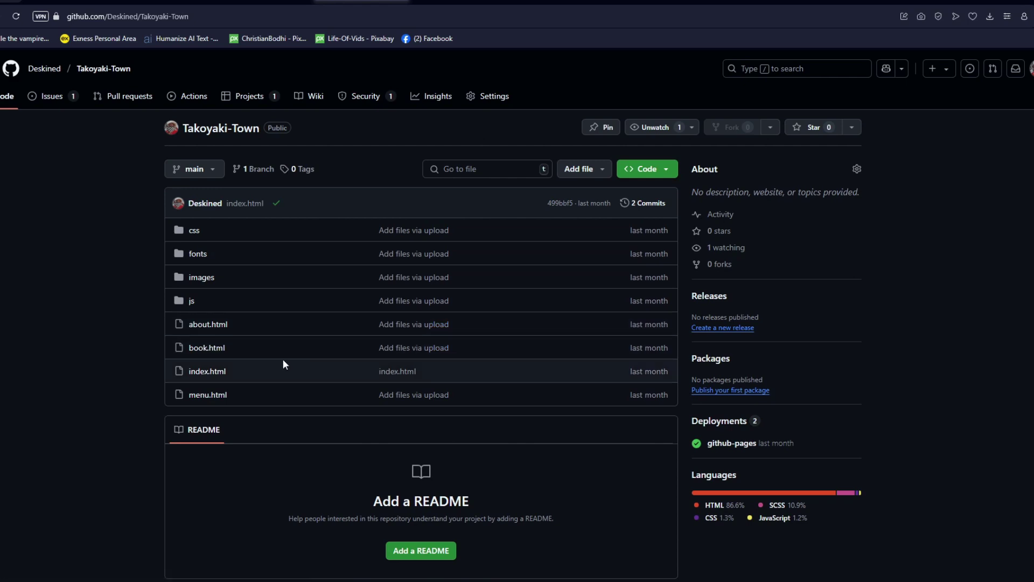
left_click(215, 377)
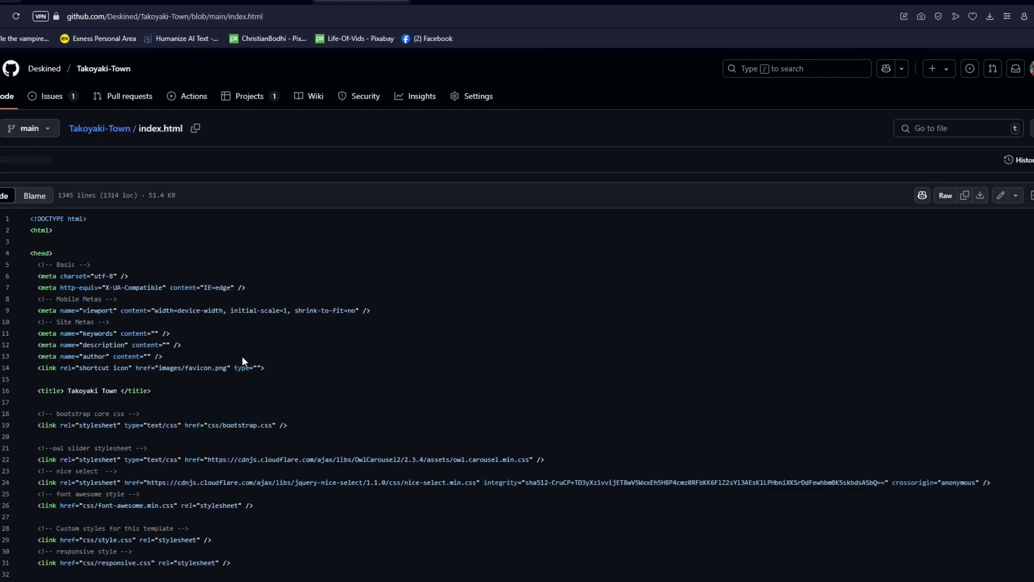
scroll(243, 356, "down", 10)
key("alt+Left")
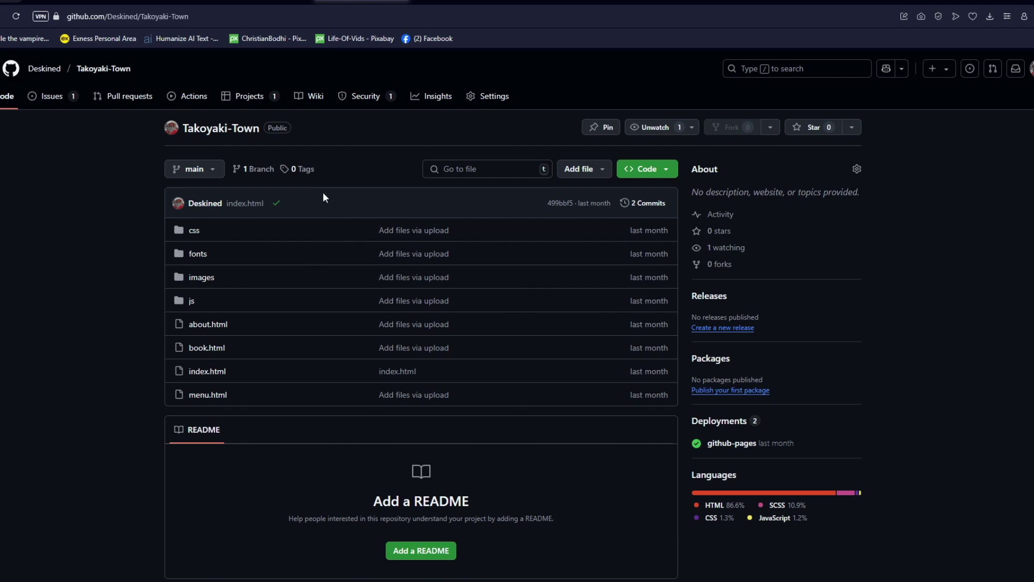
Open the Takoyaki-Town repository settings and examine the general options and the Code and automation section
left_click(496, 103)
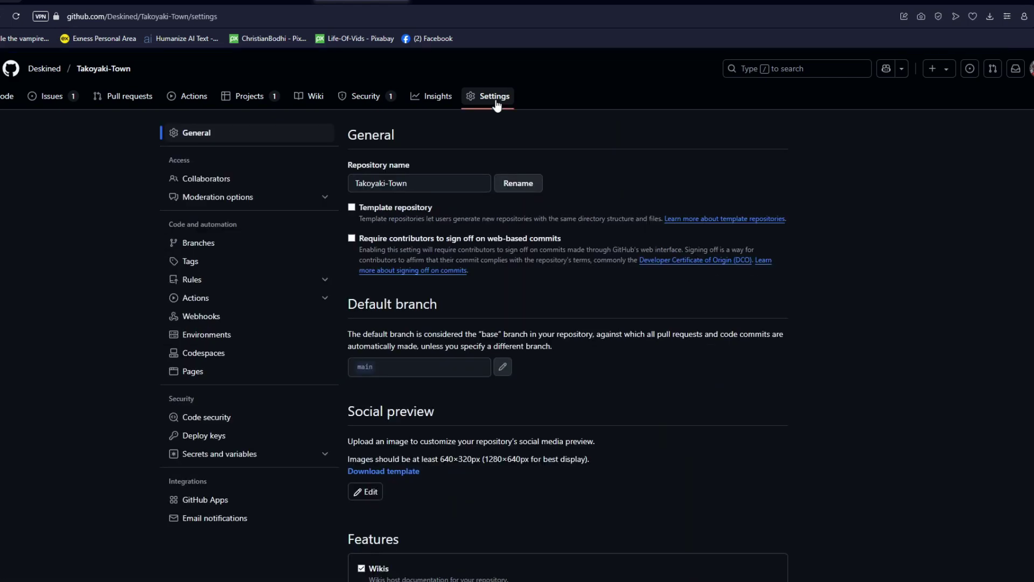
scroll(573, 238, "down", 3)
scroll(572, 241, "up", 3)
scroll(442, 377, "down", 3)
scroll(424, 258, "up", 3)
scroll(402, 369, "down", 4)
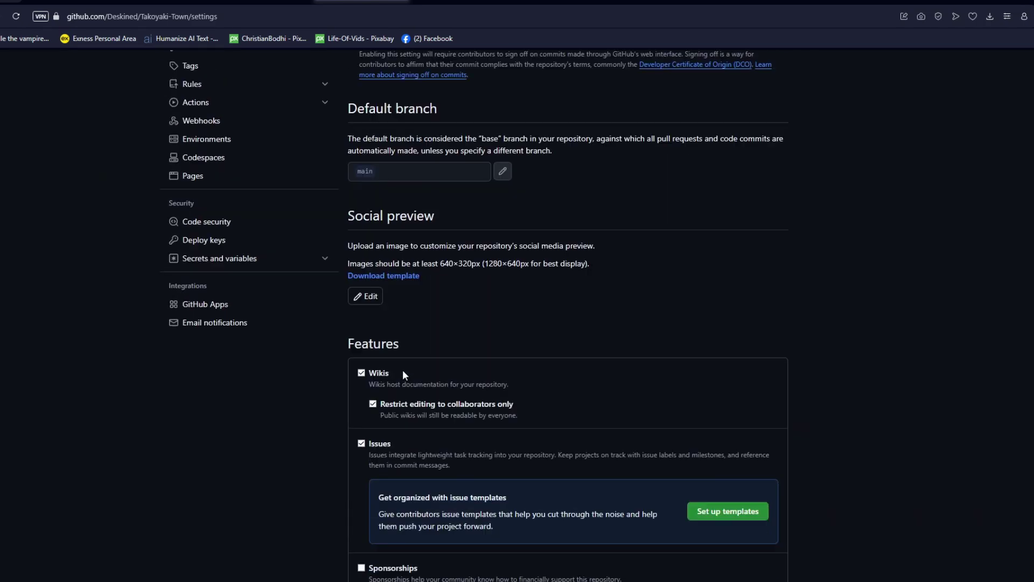
scroll(404, 355, "up", 3)
scroll(310, 349, "up", 1)
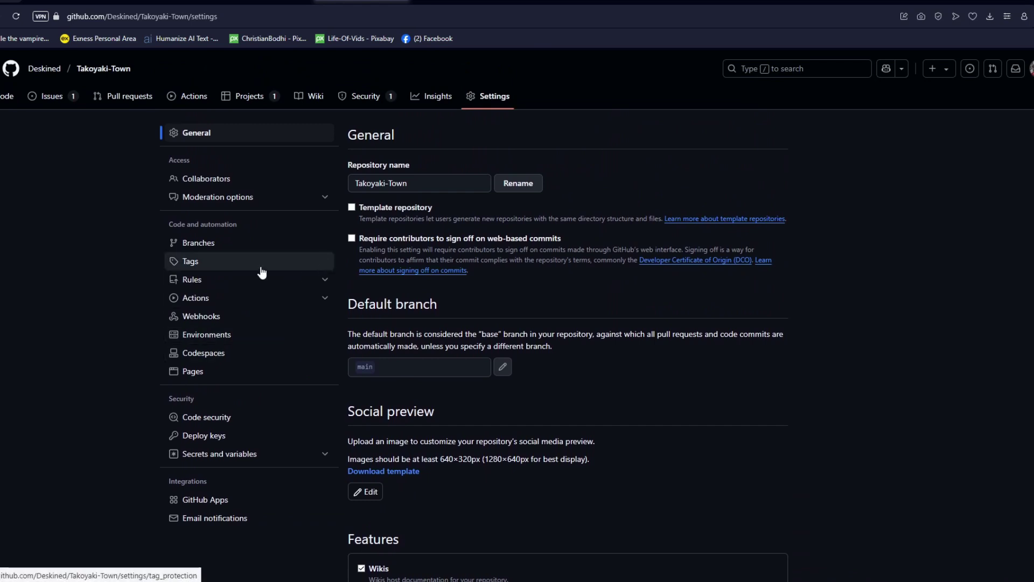
left_click_drag(199, 224, 259, 230)
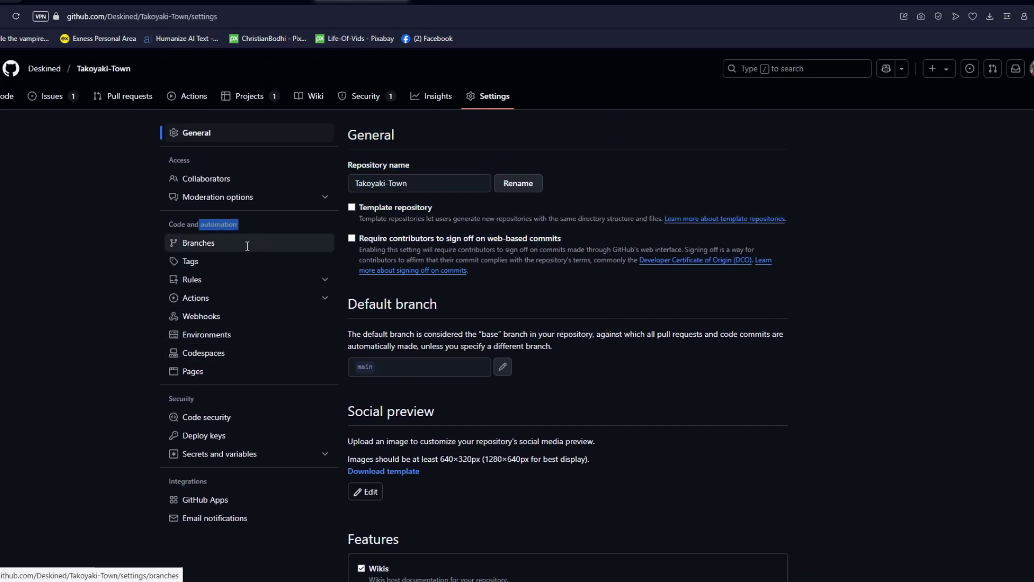
left_click(236, 225)
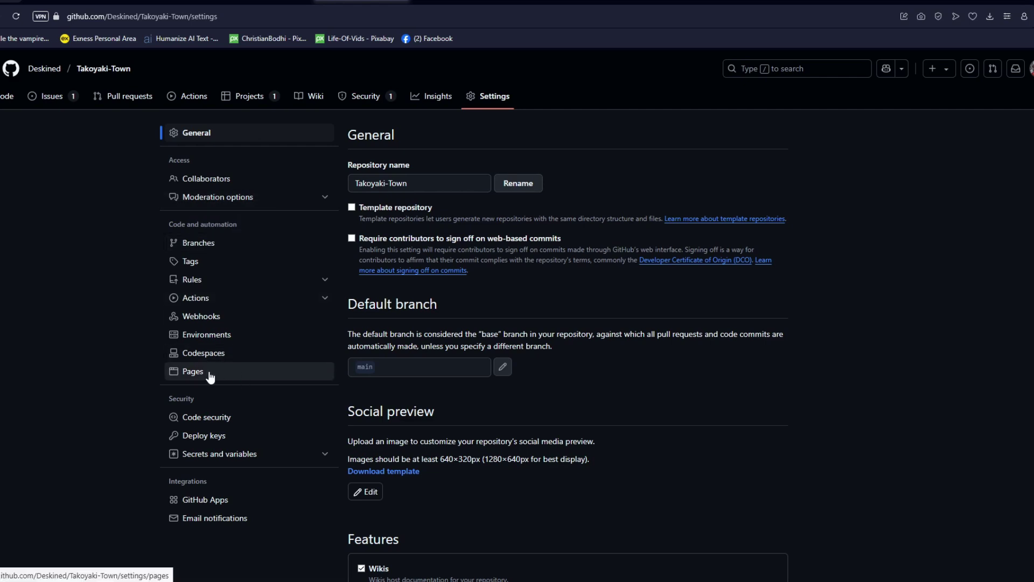
Open the repository's GitHub Pages settings and view the publishing branch choices, closing them without making a selection
left_click(210, 375)
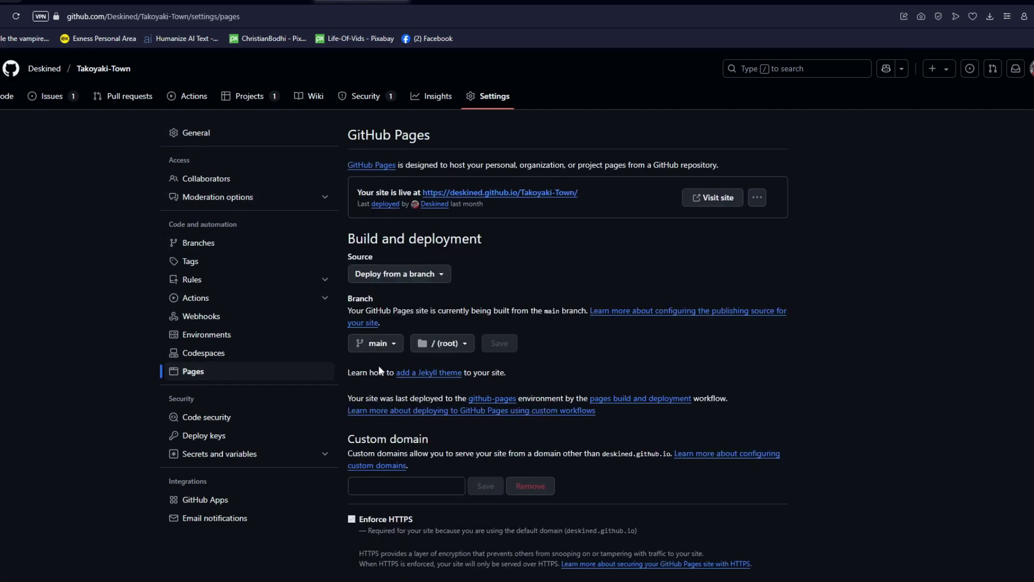
scroll(410, 369, "down", 3)
scroll(432, 373, "up", 3)
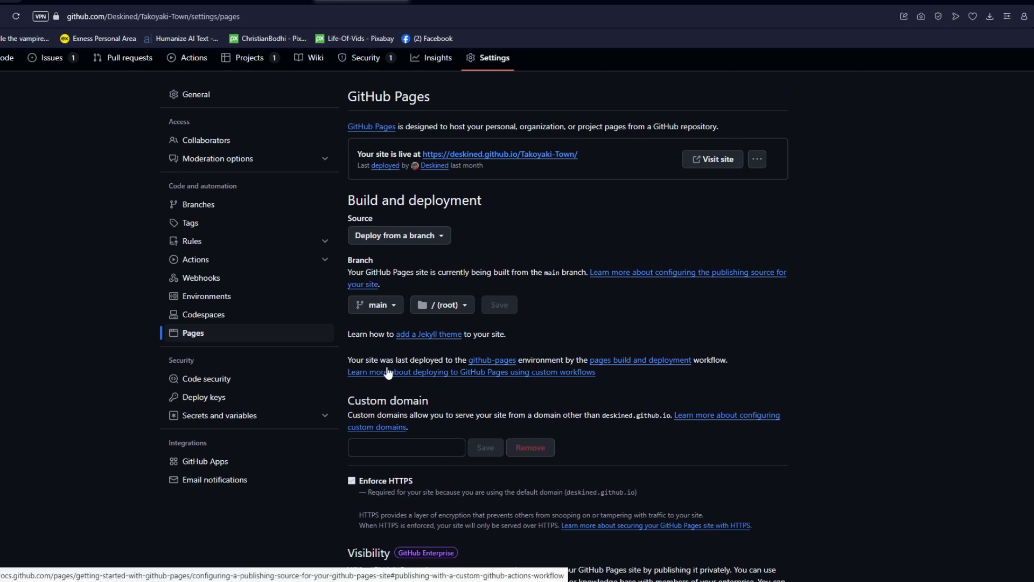
left_click(375, 306)
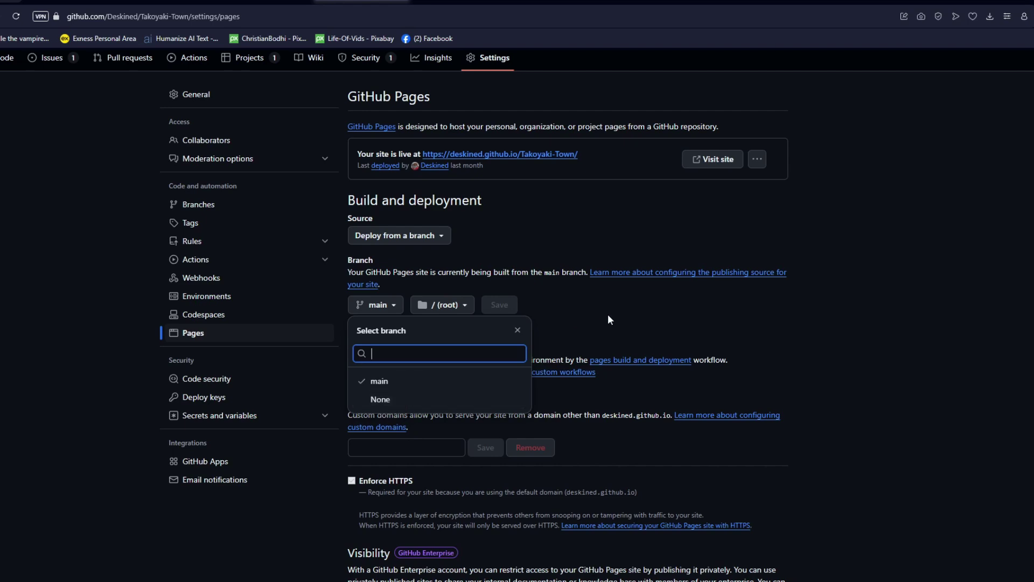
left_click(375, 313)
left_click(374, 313)
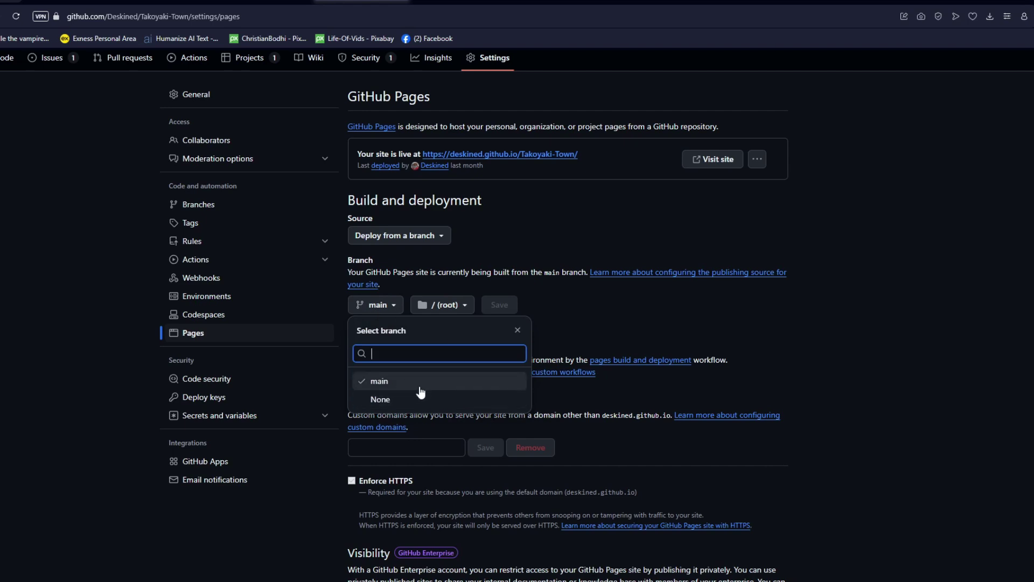
left_click(629, 311)
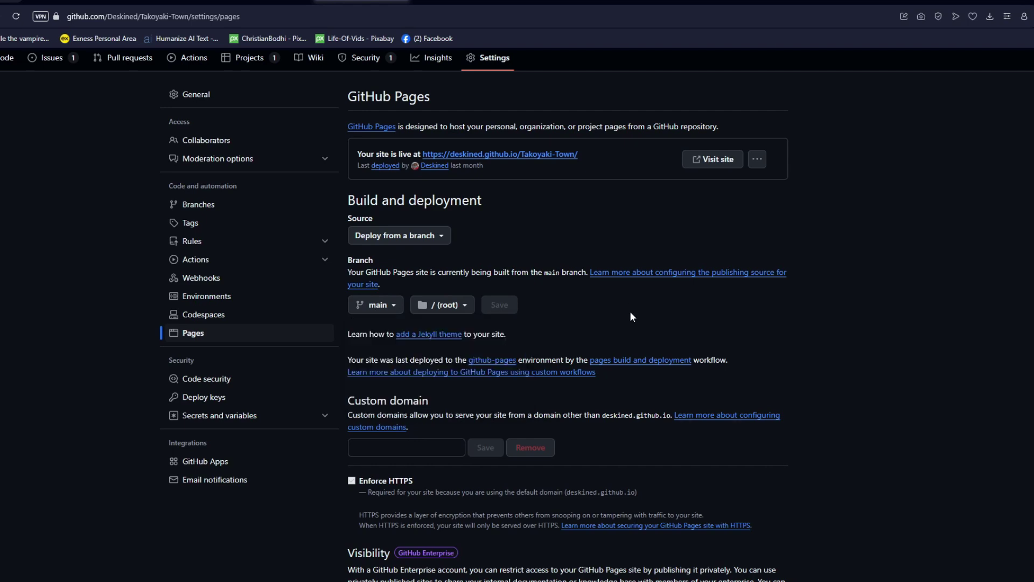
Examine the custom domain, HTTPS and visibility settings for the GitHub Pages site
scroll(629, 311, "down", 2)
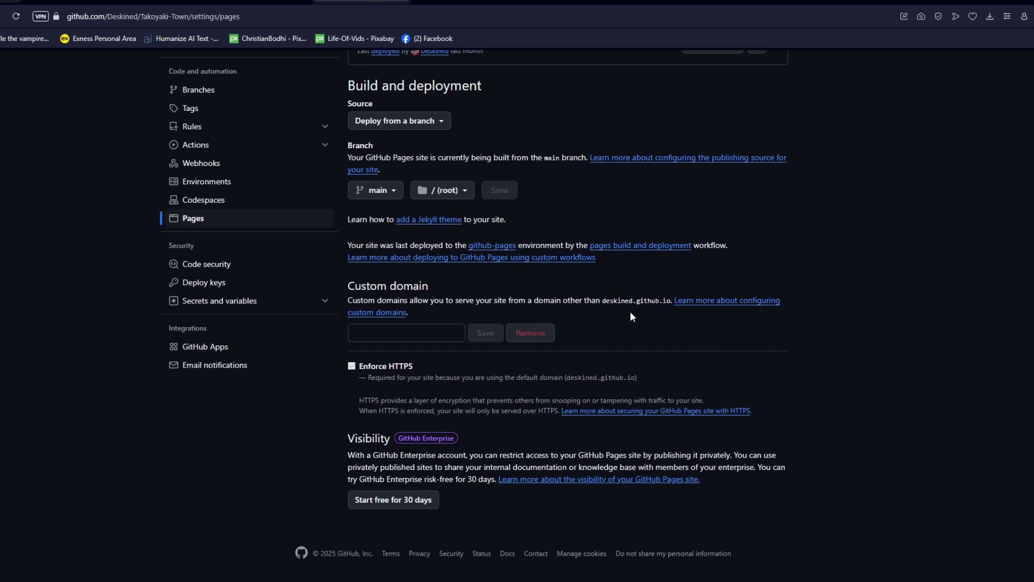
scroll(630, 316, "up", 3)
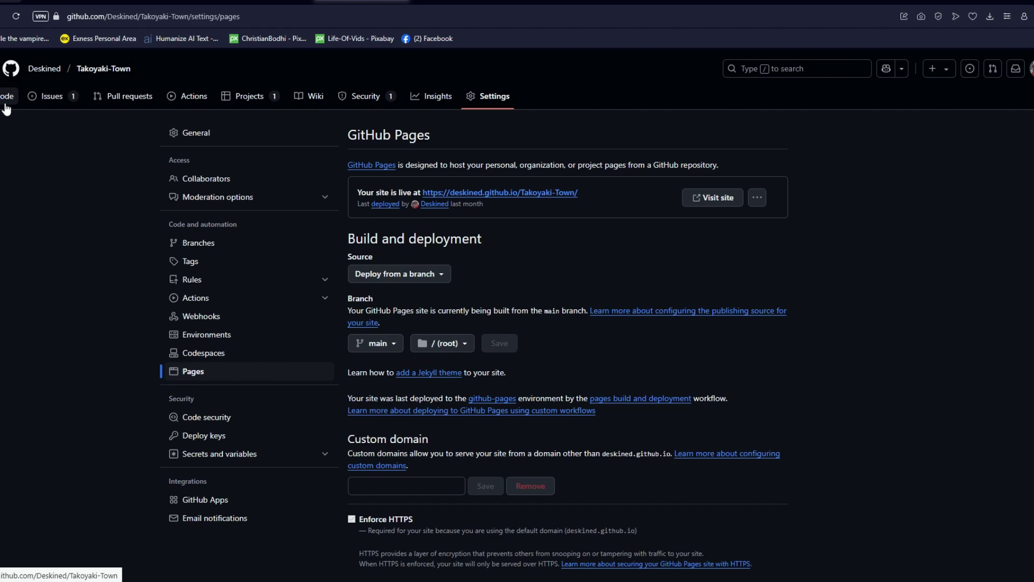
scroll(272, 351, "down", 3)
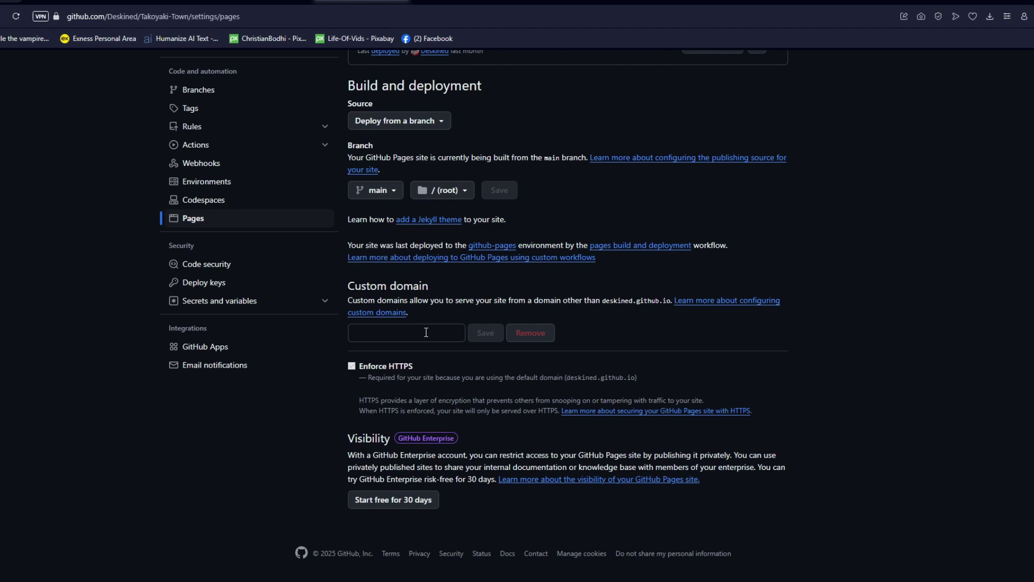
scroll(426, 332, "up", 3)
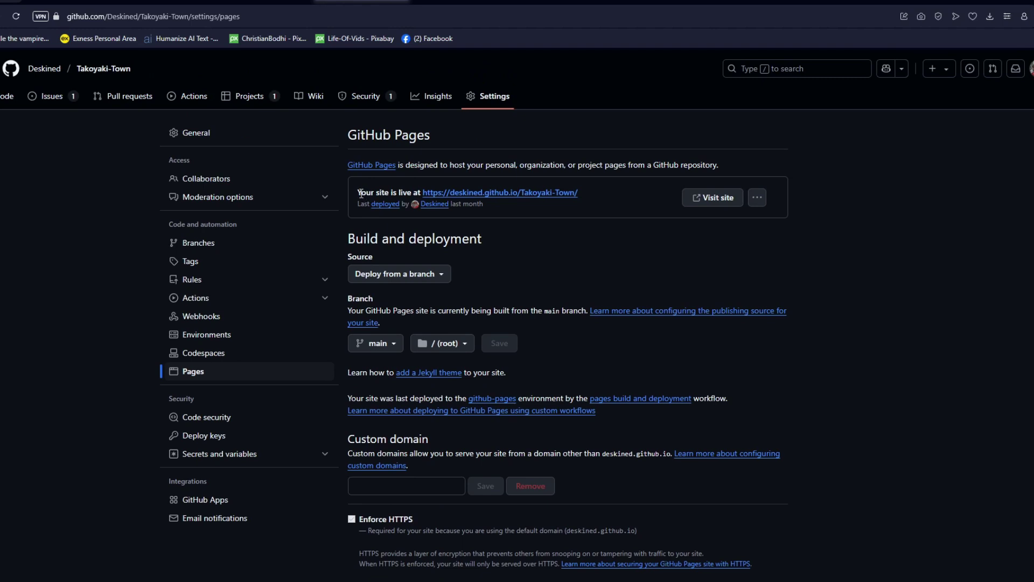
Visit the live Takoyaki-Town site from its Pages address and look through the home page's menu, booking form and customer reviews
left_click_drag(360, 192, 596, 197)
left_click(595, 196)
left_click(716, 199)
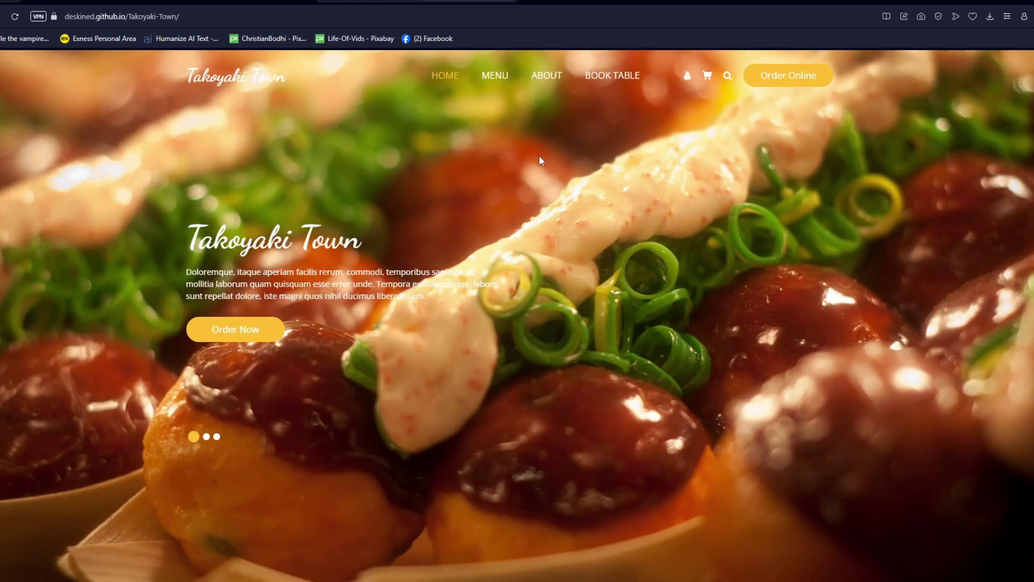
scroll(537, 157, "down", 4)
scroll(537, 159, "down", 10)
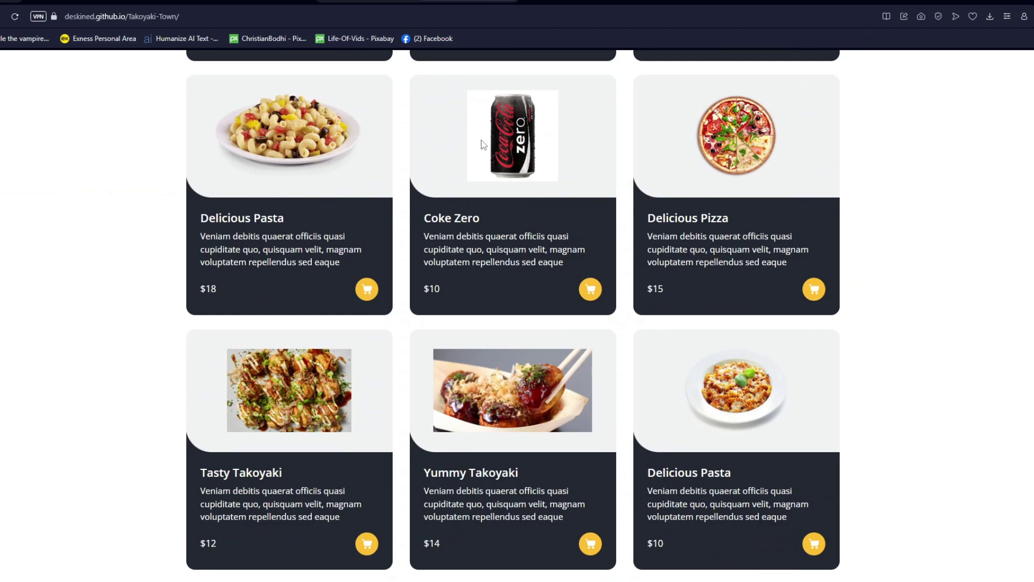
scroll(482, 145, "down", 15)
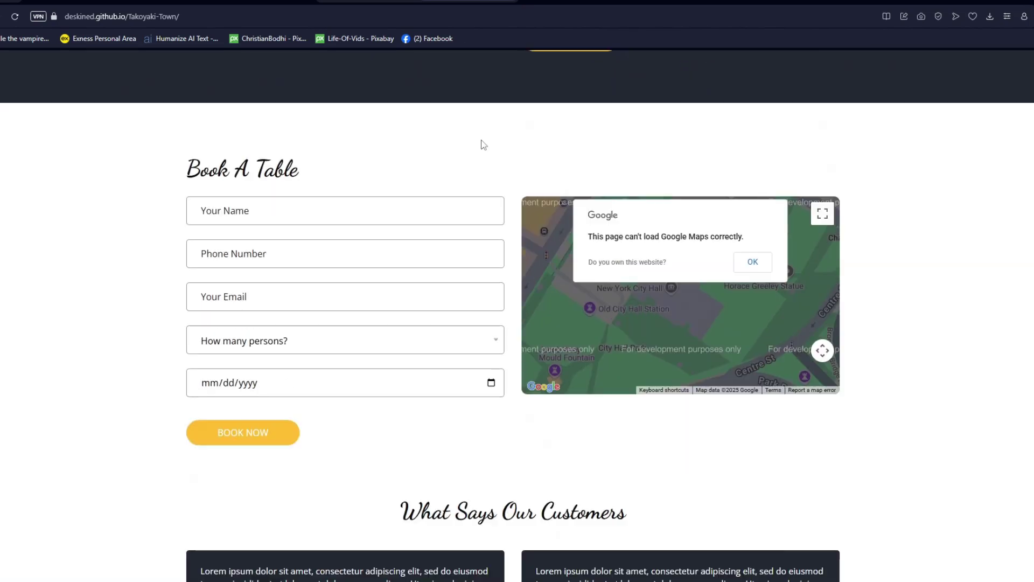
scroll(482, 140, "down", 3)
scroll(482, 140, "up", 15)
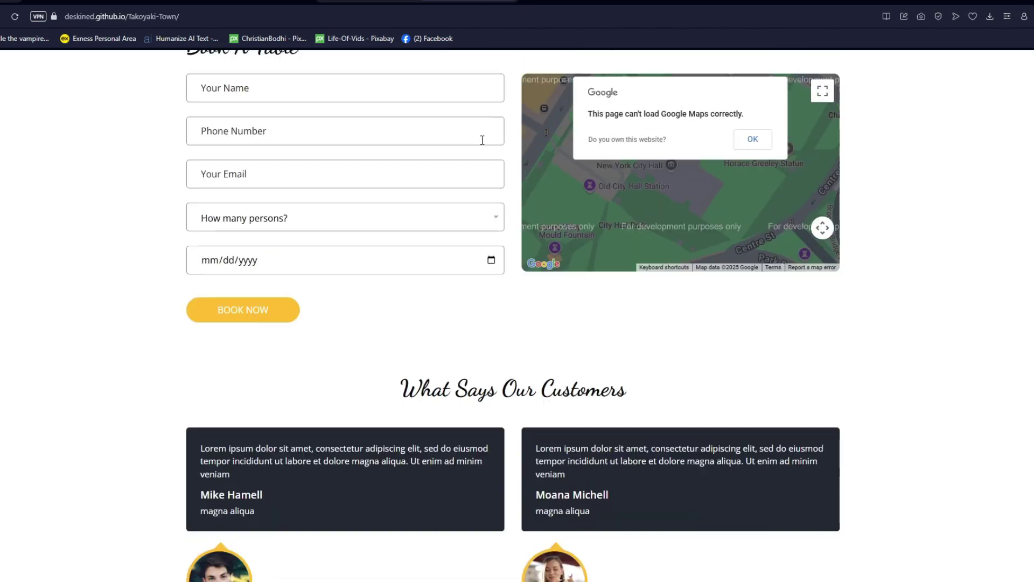
scroll(482, 140, "up", 10)
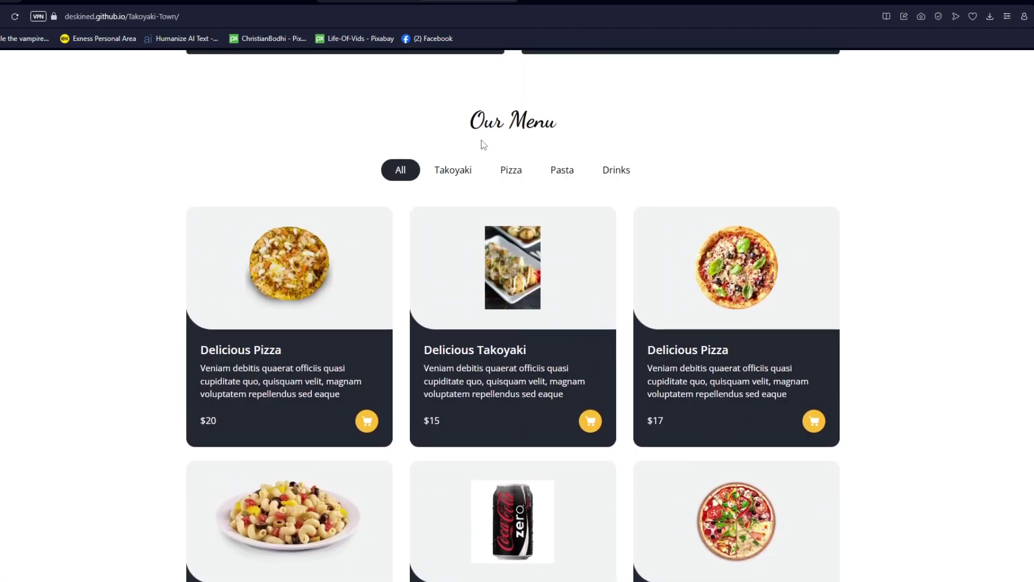
scroll(483, 145, "up", 4)
scroll(482, 143, "up", 8)
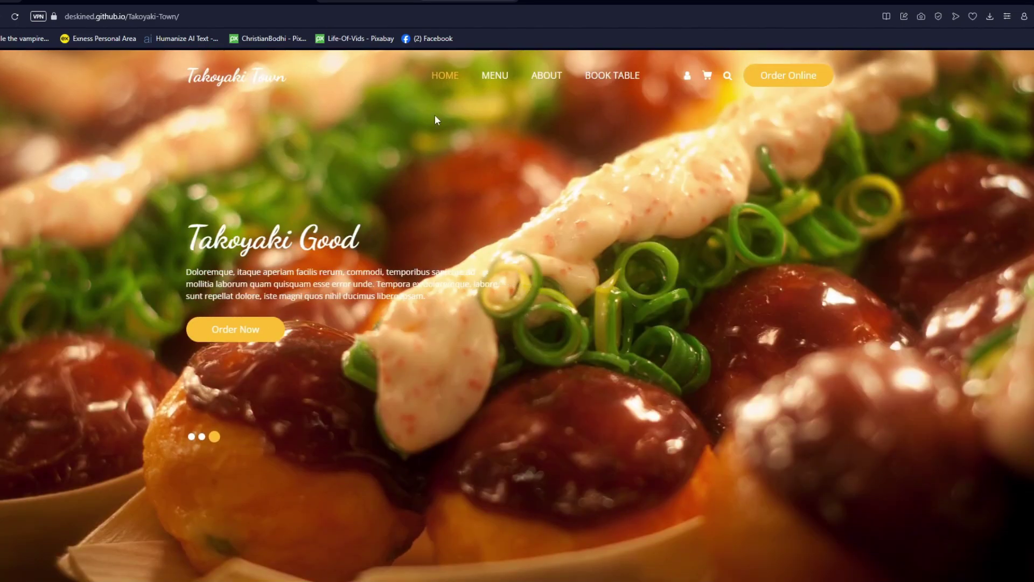
Go back to the GitHub Pages settings, look them over again, and return to the Takoyaki-Town file list
left_click(380, 3)
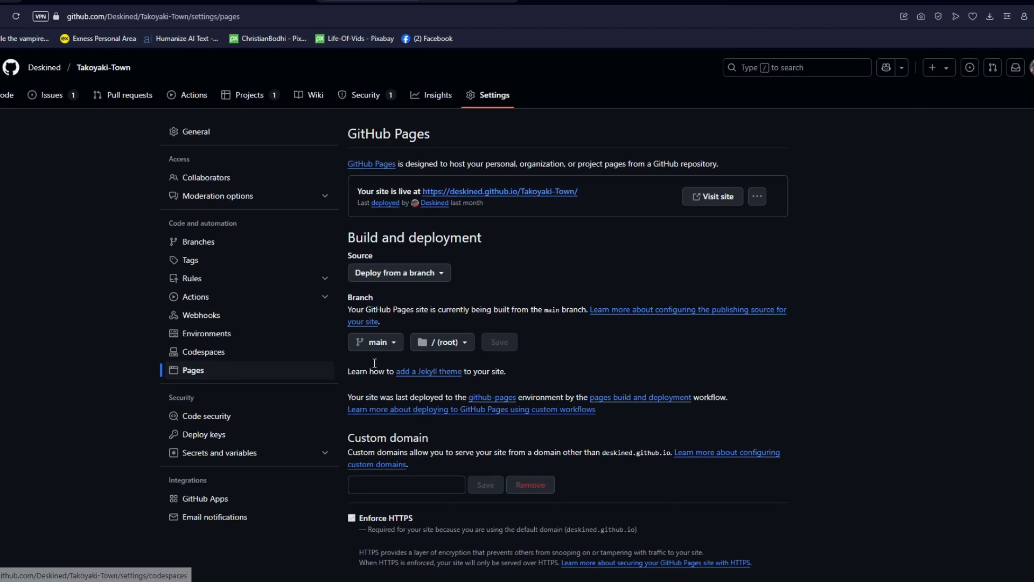
scroll(379, 244, "down", 2)
scroll(383, 231, "up", 2)
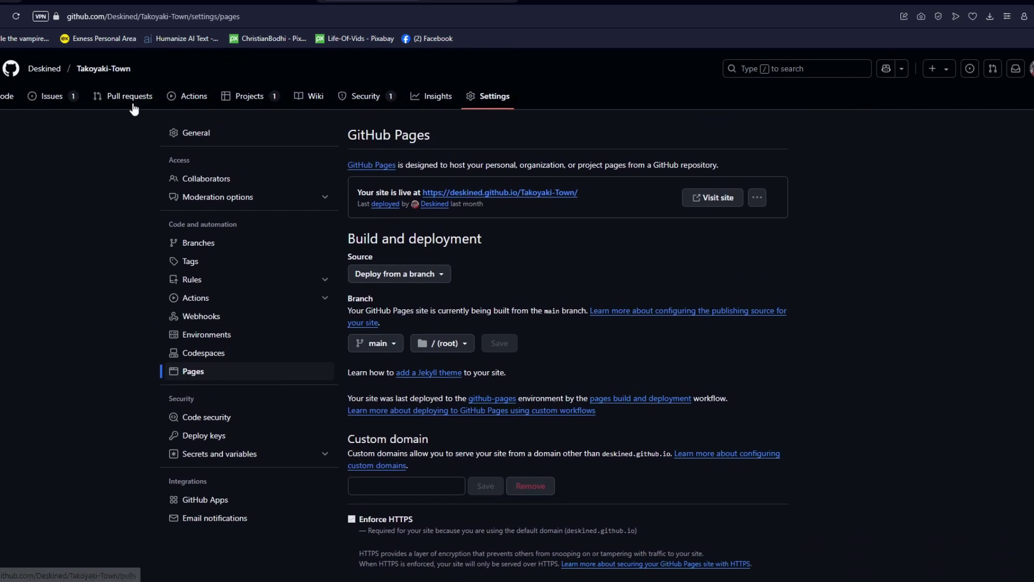
left_click(4, 97)
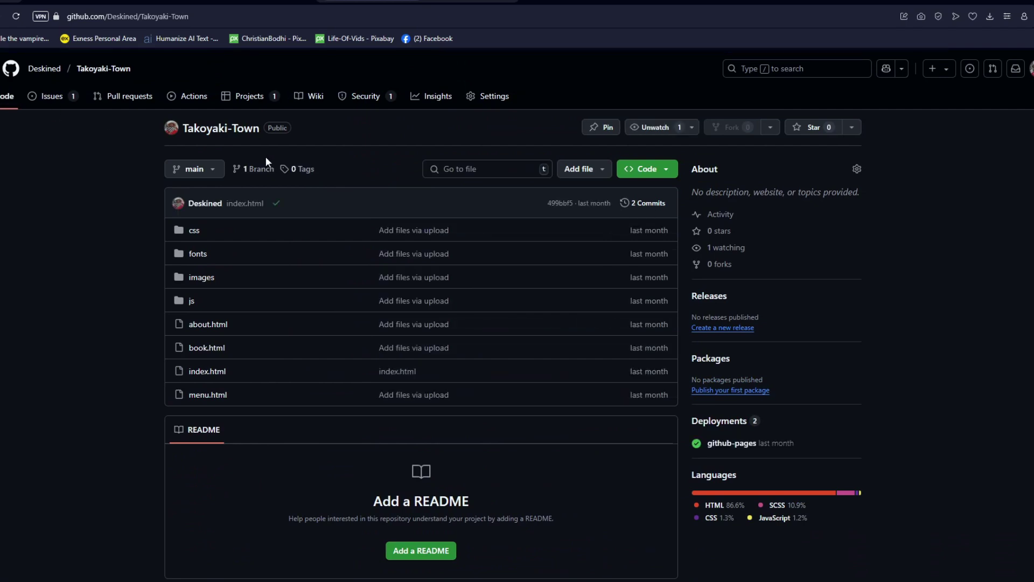